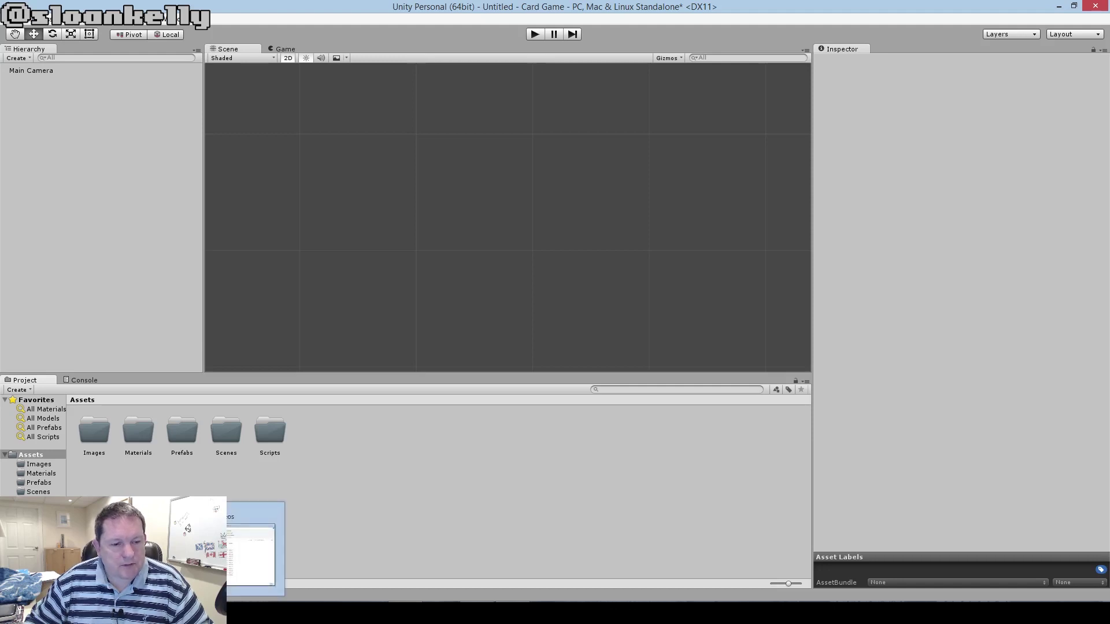
- Drag CardDeck_72x100.png from the Explorer Src folder into Unity's Images folder
{"action": "left_click", "coordinate": [256, 549]}
{"action": "left_click_drag", "start_coordinate": [594, 221], "coordinate": [642, 137]}
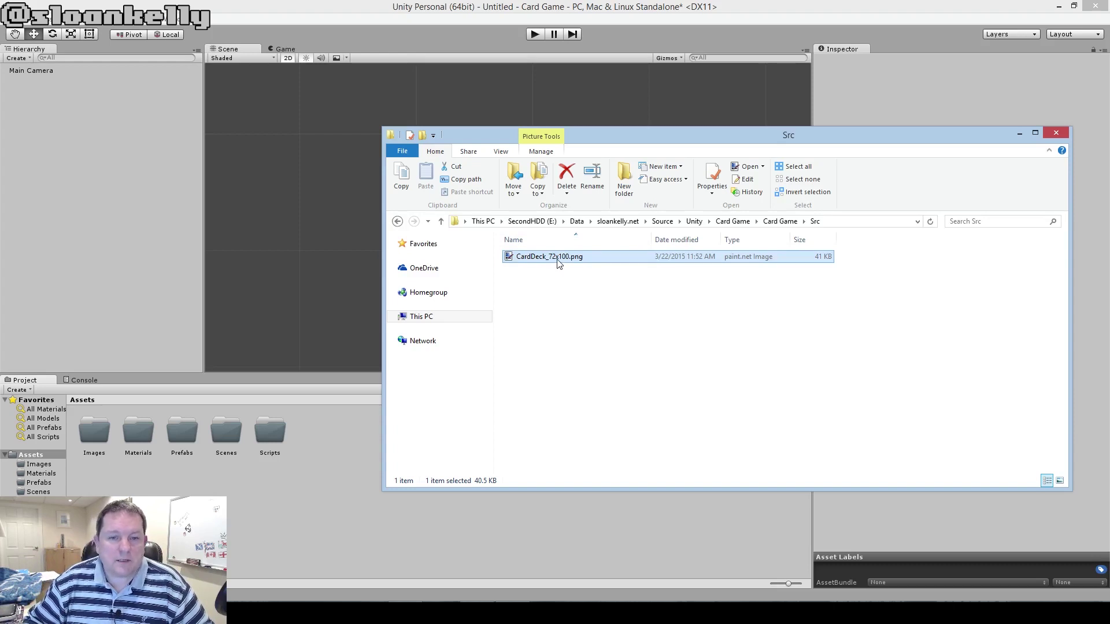
{"action": "left_click_drag", "start_coordinate": [565, 262], "coordinate": [90, 432]}
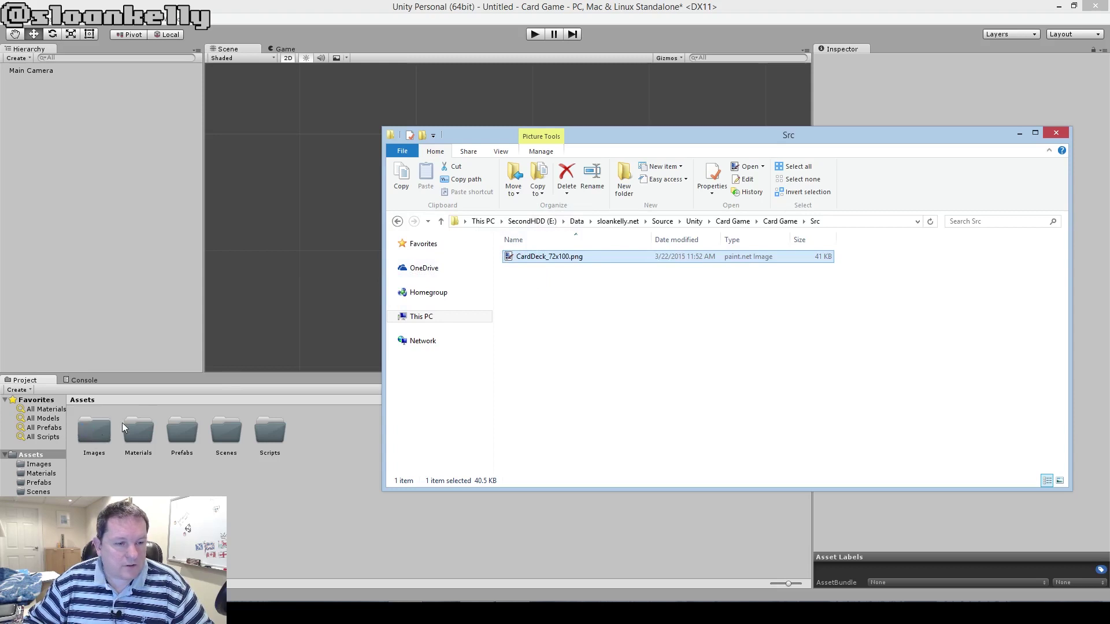
- Open the Images folder and select CardDeck_72x100 to show its Sprite (2D and UI) import settings
{"action": "left_click", "coordinate": [1020, 133]}
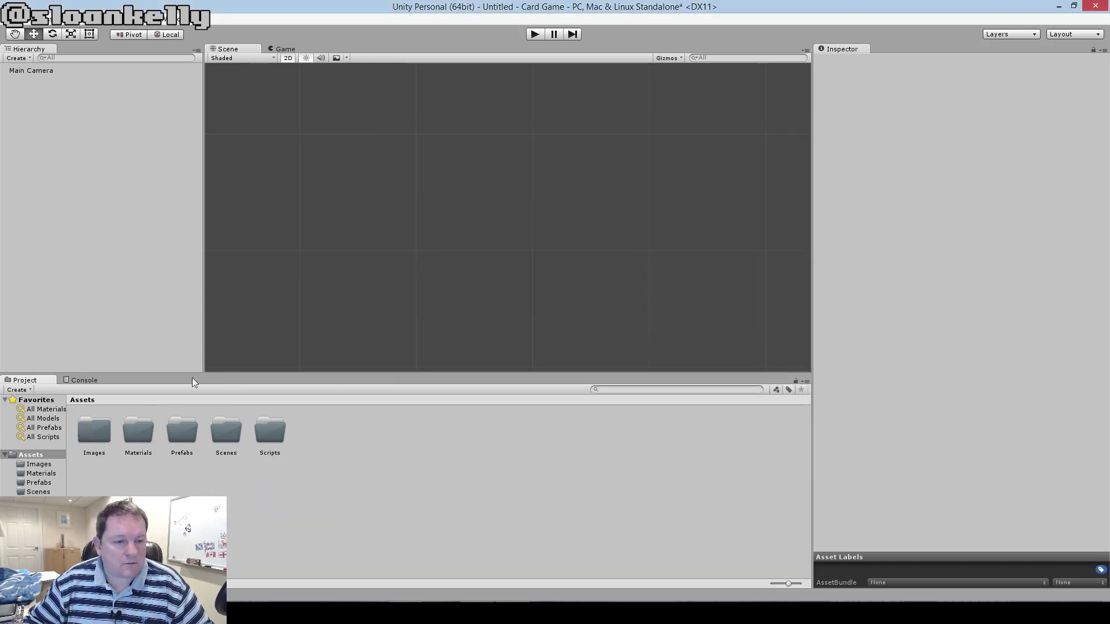
{"action": "left_click", "coordinate": [92, 431]}
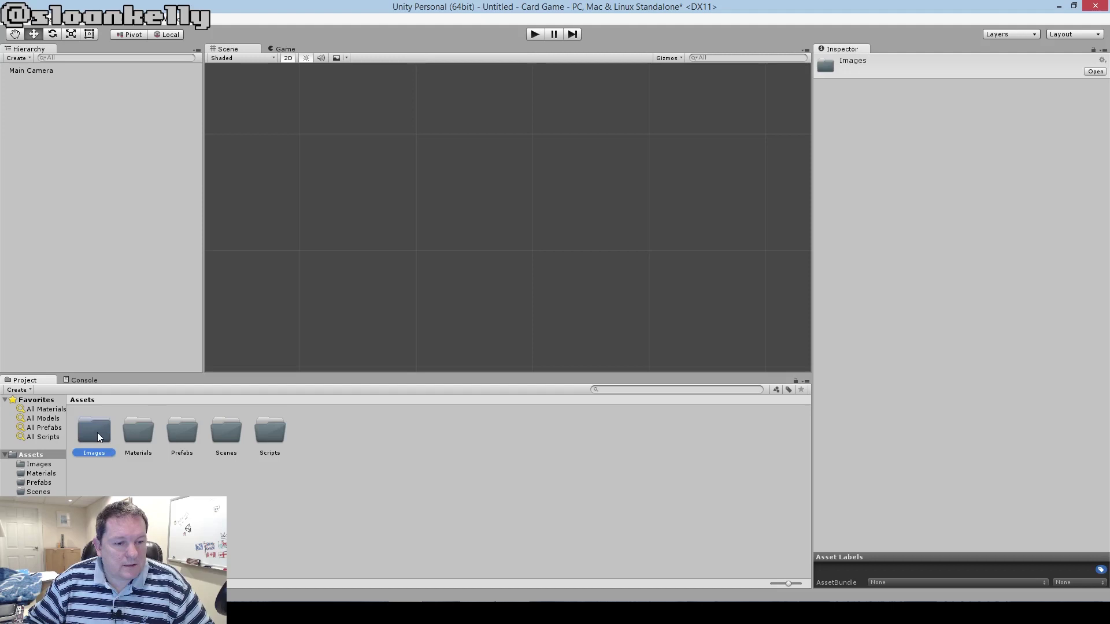
{"action": "double_click", "coordinate": [98, 433]}
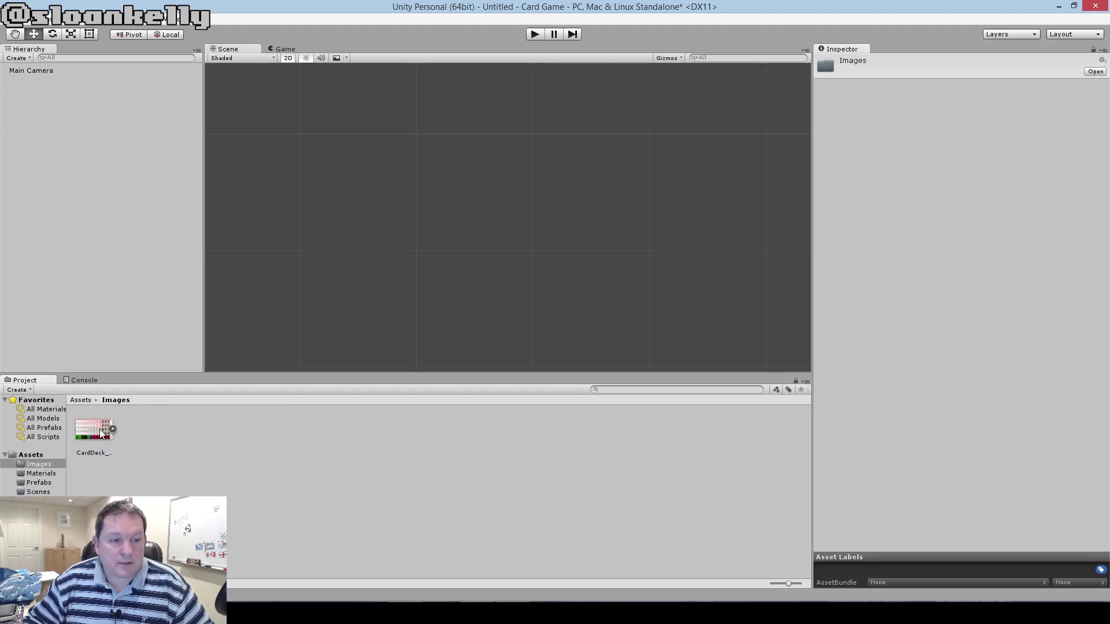
{"action": "left_click", "coordinate": [114, 429]}
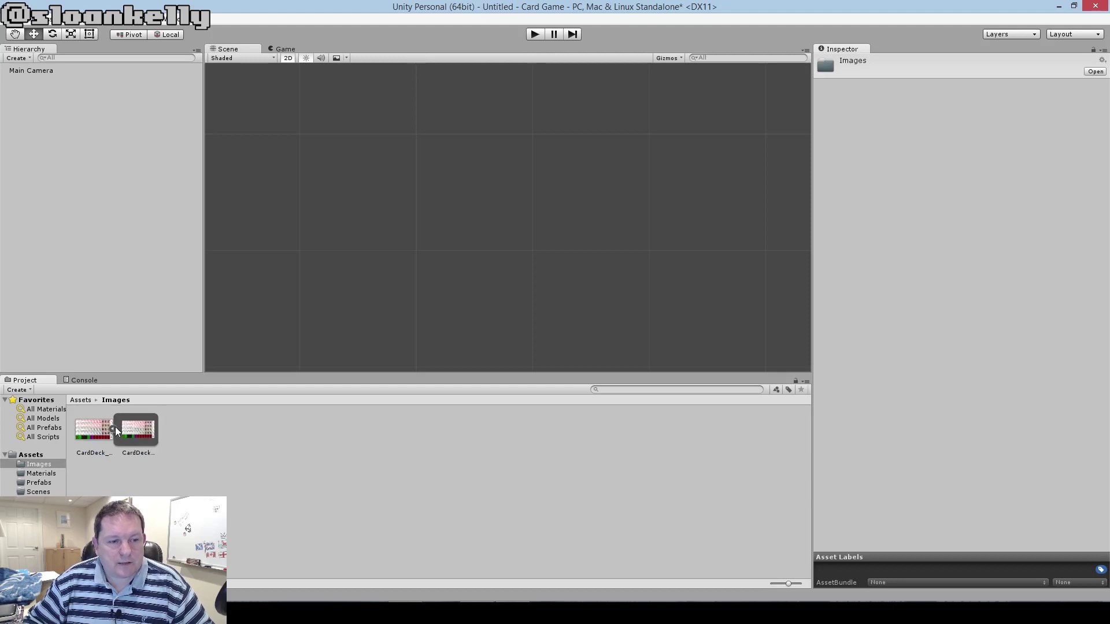
{"action": "left_click", "coordinate": [113, 431]}
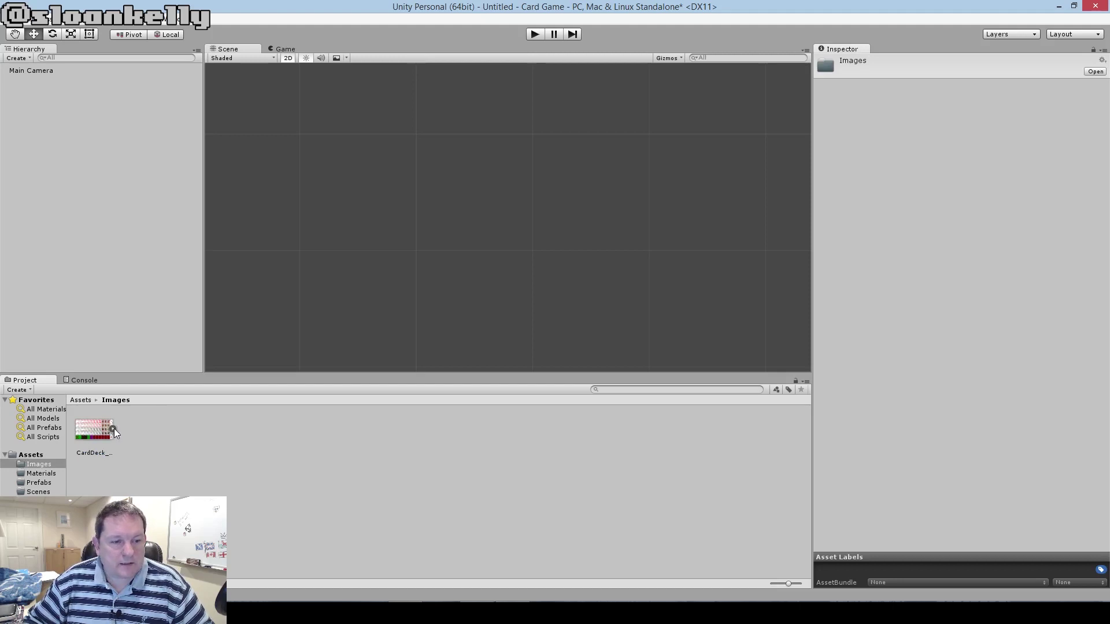
{"action": "left_click", "coordinate": [113, 430]}
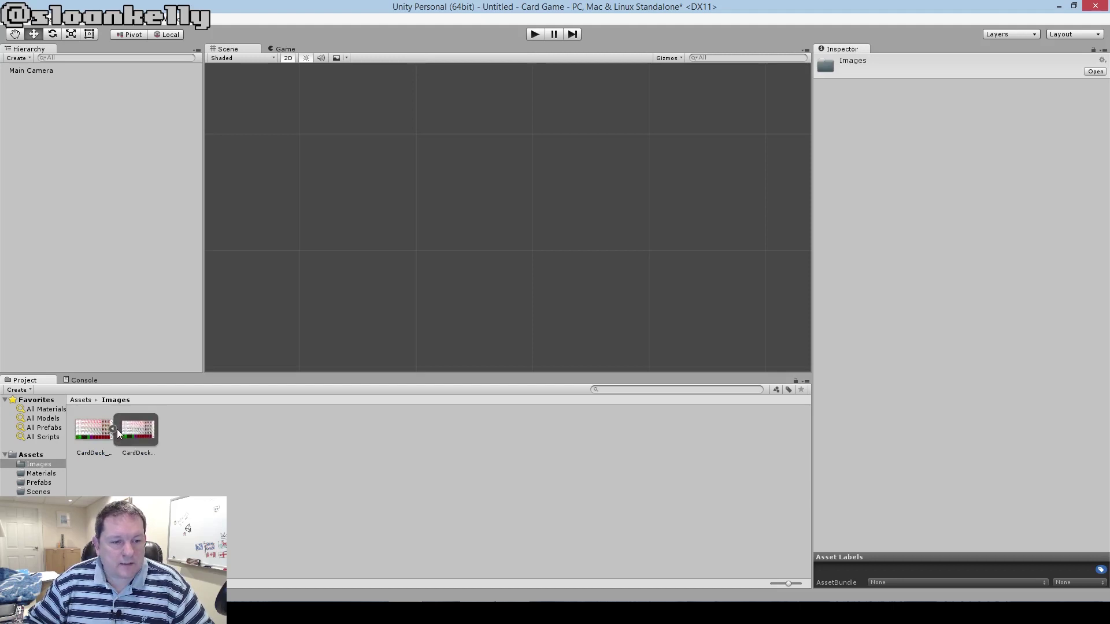
{"action": "left_click", "coordinate": [85, 432]}
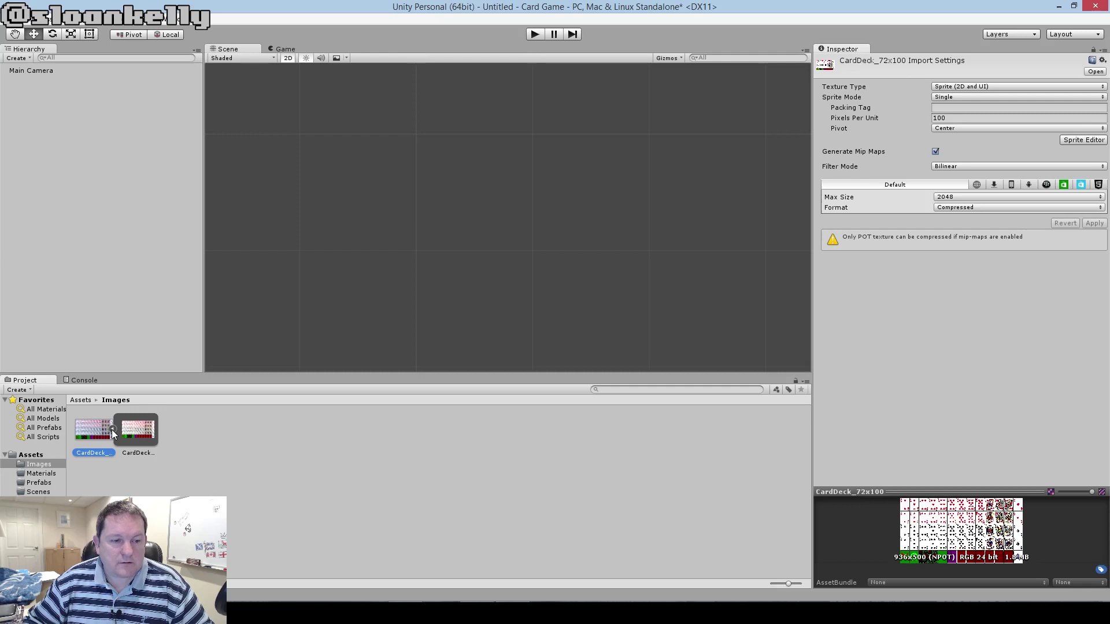
- Switch the card deck texture to Multiple sprite mode and apply the change
{"action": "left_click", "coordinate": [112, 431]}
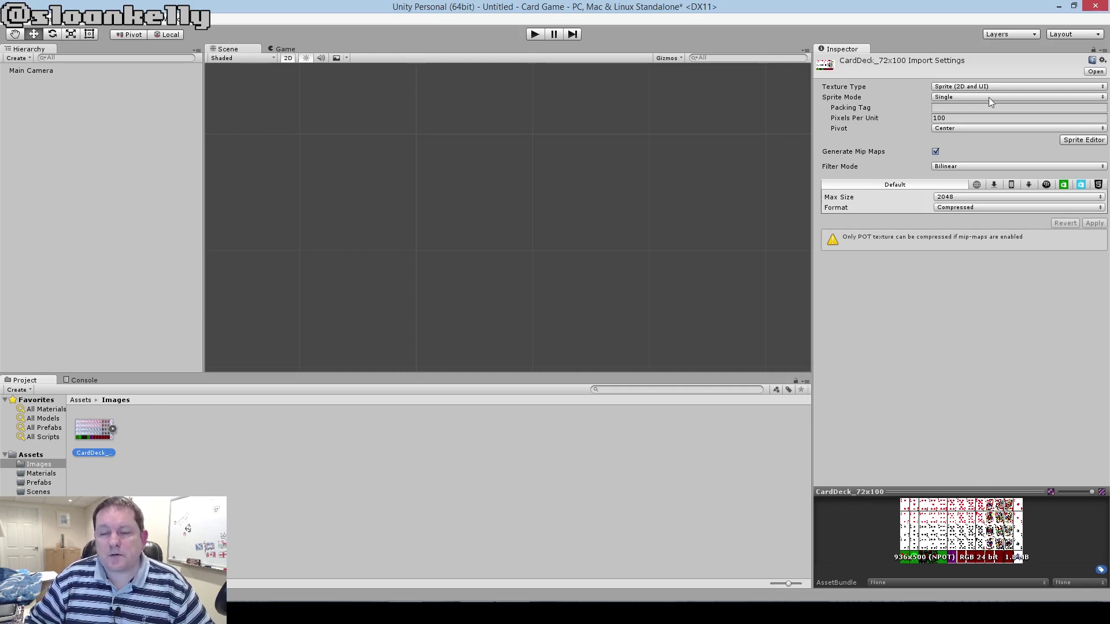
{"action": "left_click", "coordinate": [944, 97]}
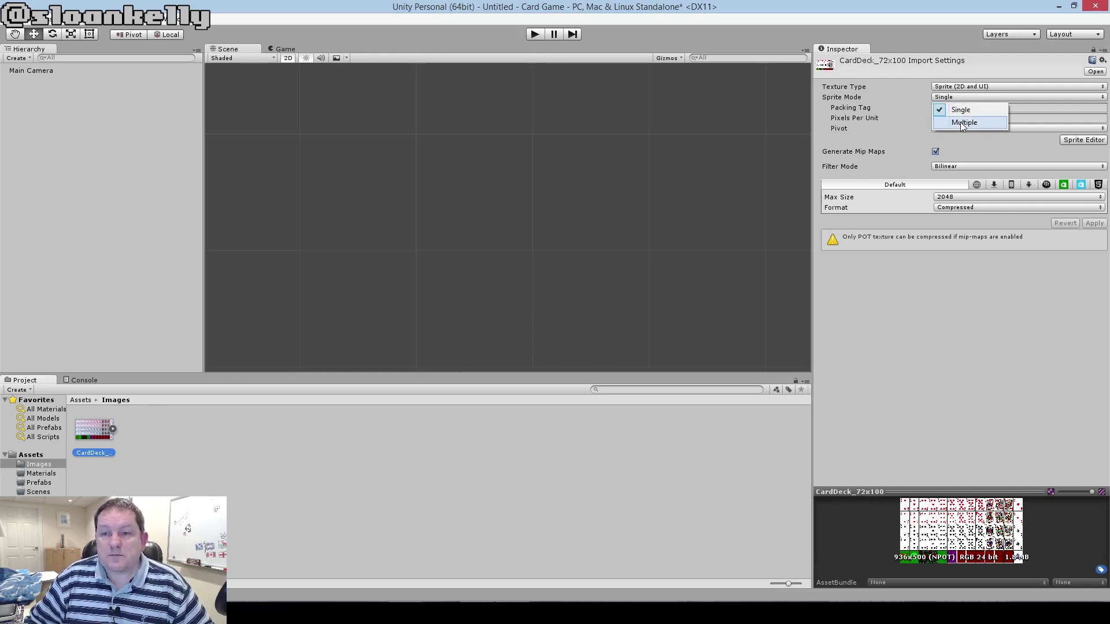
{"action": "left_click", "coordinate": [964, 123]}
{"action": "left_click", "coordinate": [977, 117]}
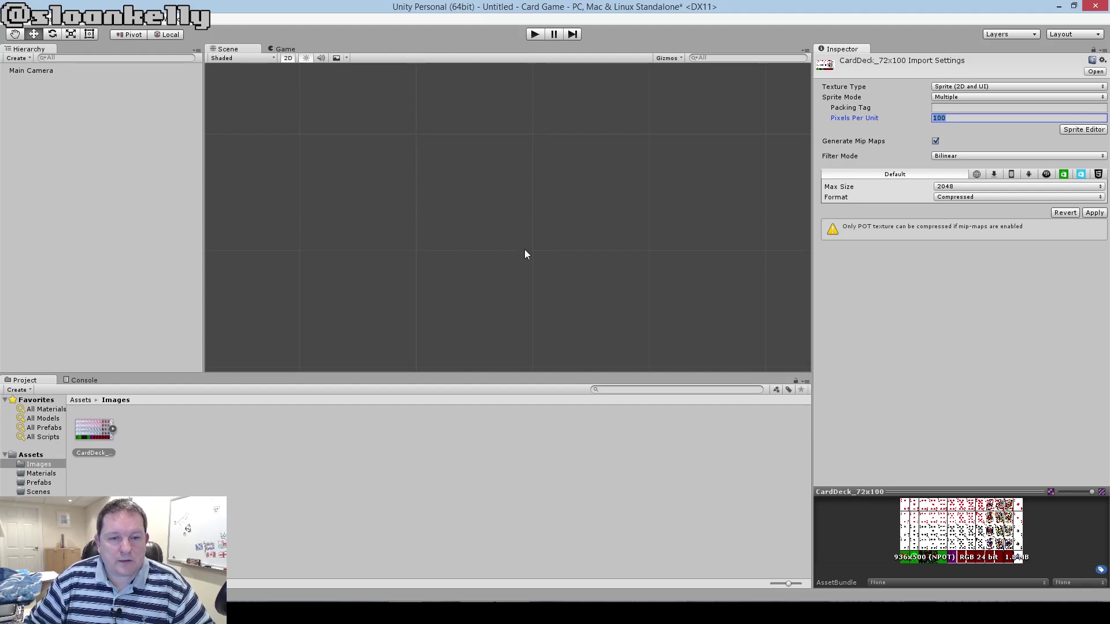
{"action": "left_click", "coordinate": [408, 207]}
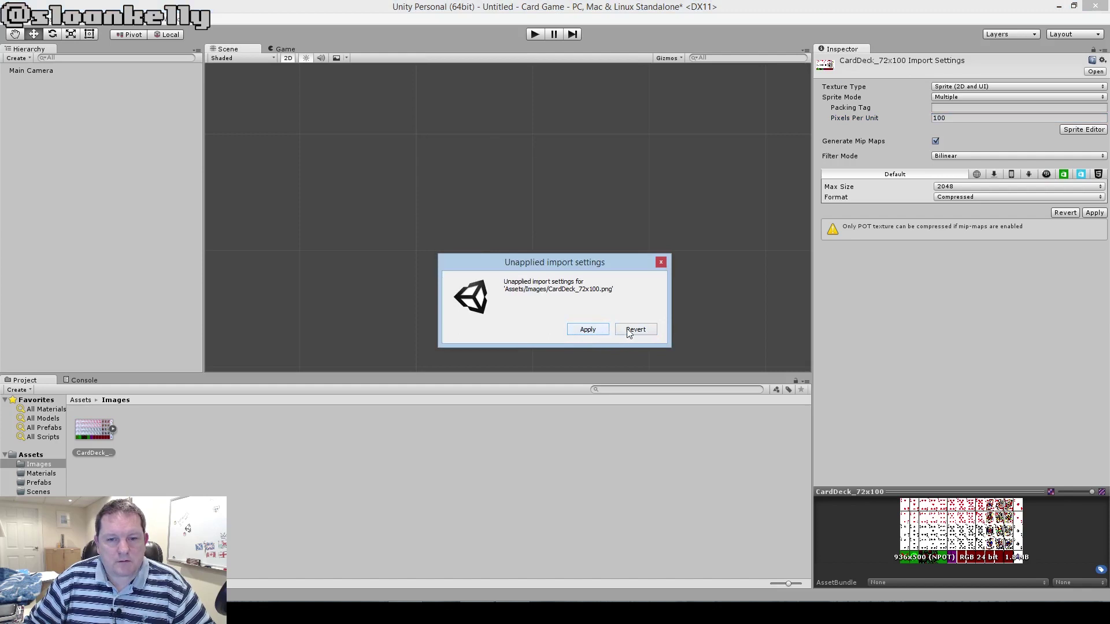
{"action": "left_click", "coordinate": [591, 332]}
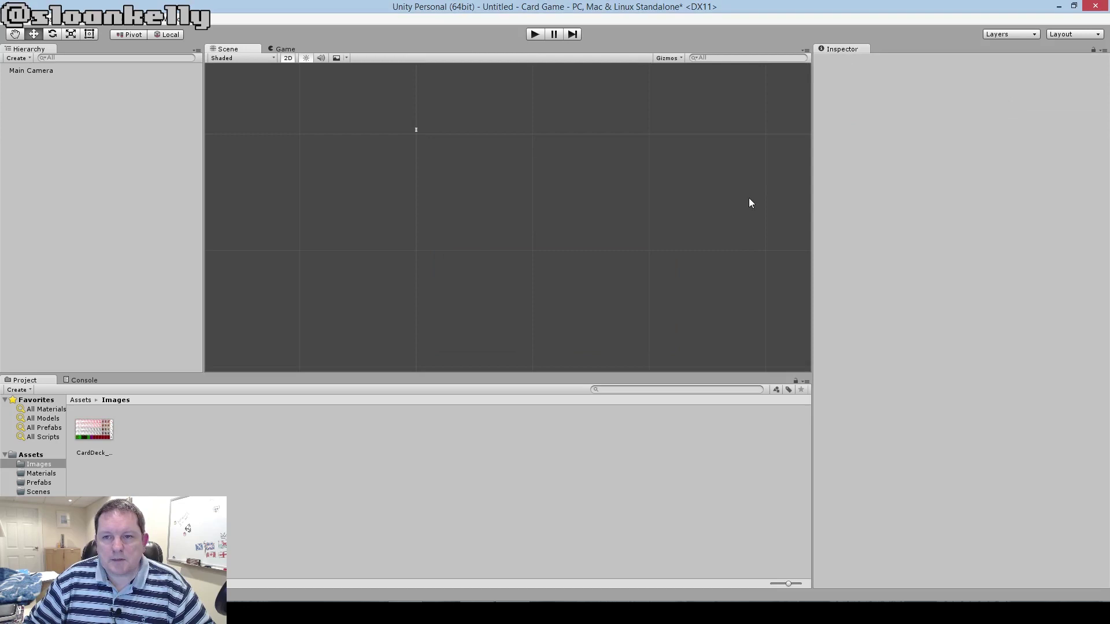
- Turn off Generate Mip Maps and select the Pixels Per Unit value for replacing
{"action": "left_click", "coordinate": [90, 433]}
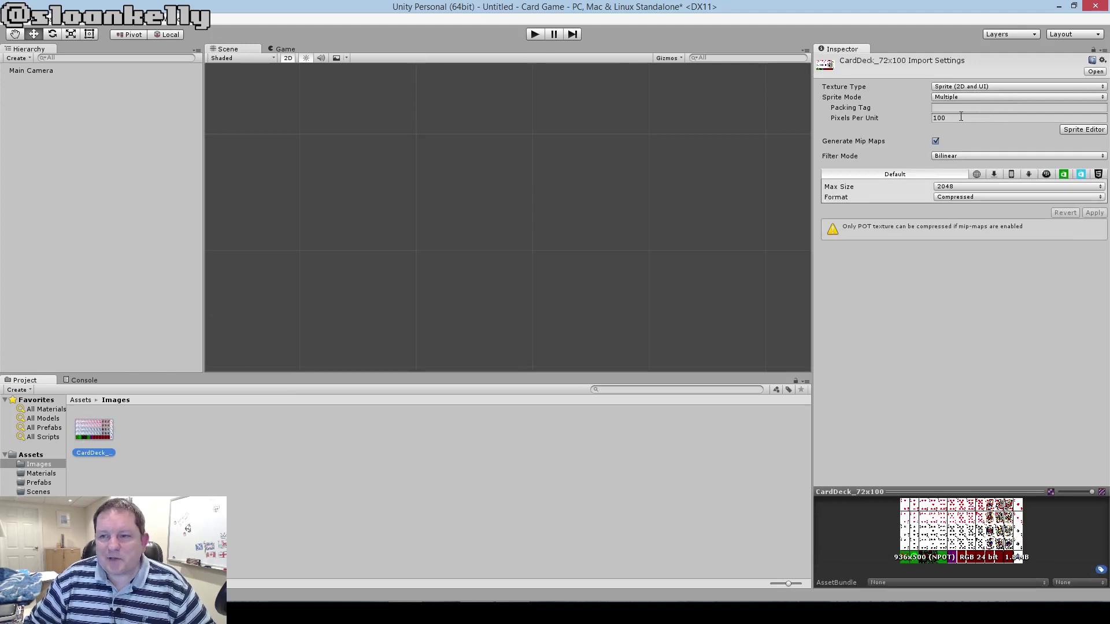
{"action": "left_click", "coordinate": [936, 142]}
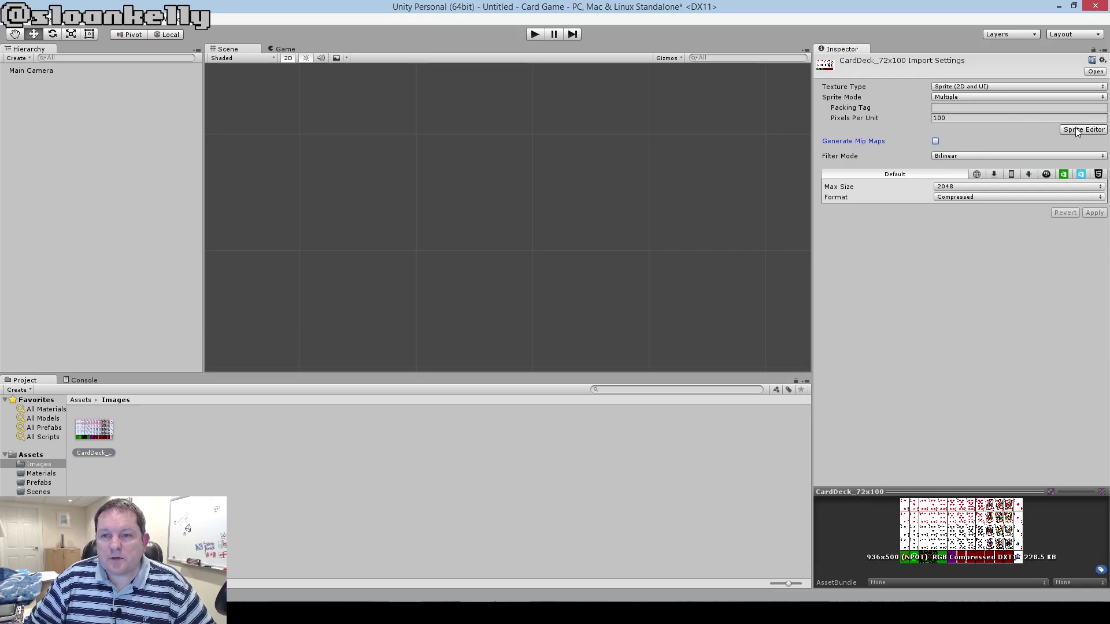
{"action": "left_click", "coordinate": [953, 117]}
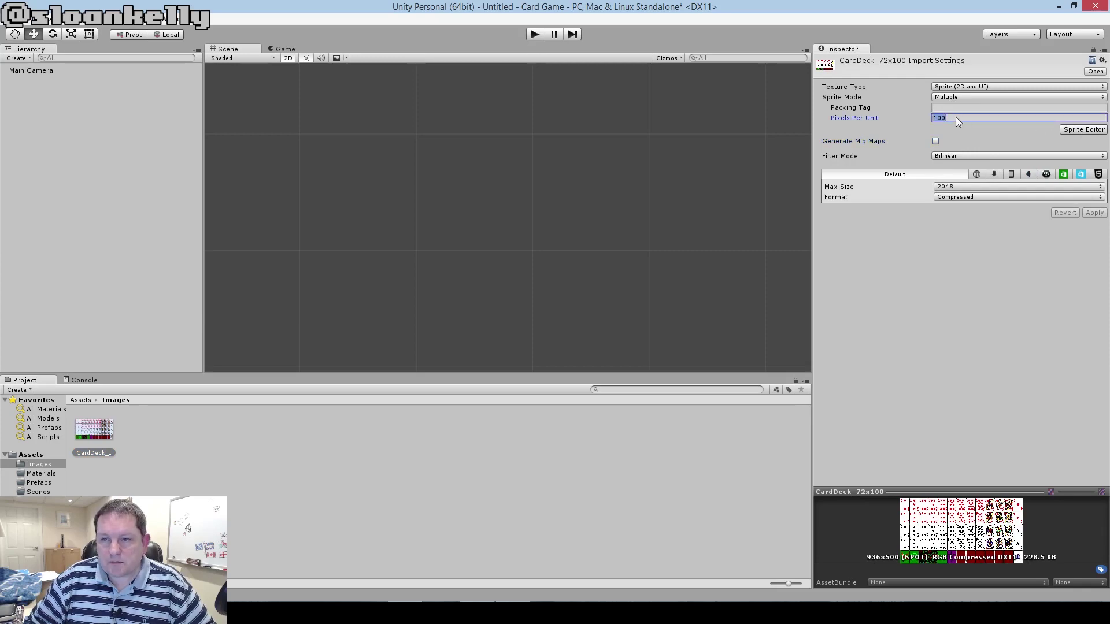
- In the Sprite Editor, grid-slice the card sheet into 72 by 100 cells with a Top Left pivot
{"action": "type", "text": "72"}
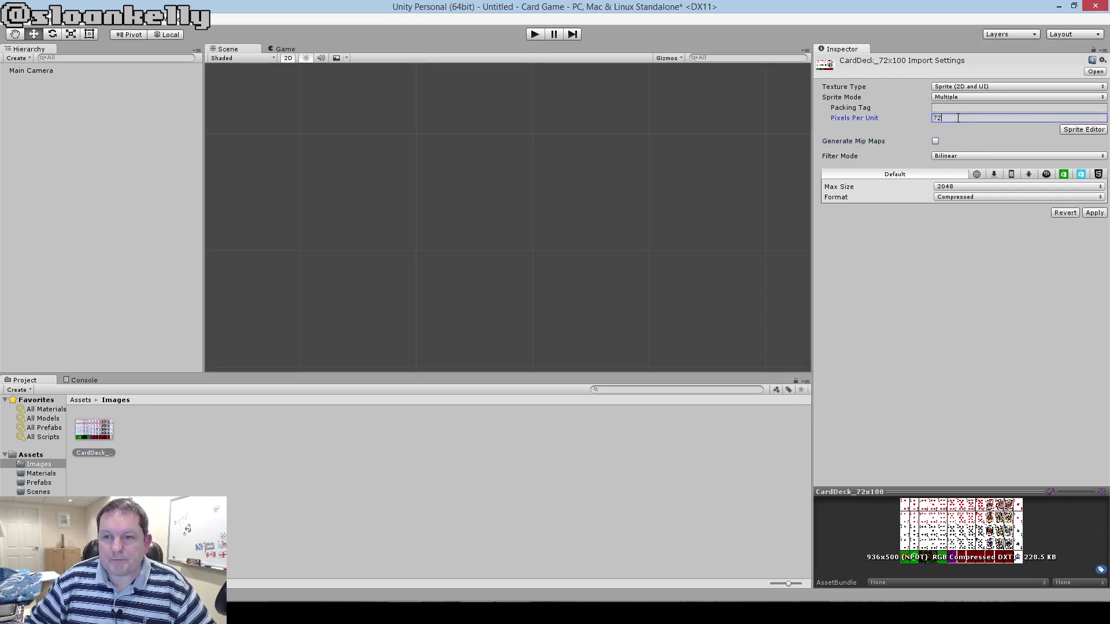
{"action": "left_click", "coordinate": [1071, 129]}
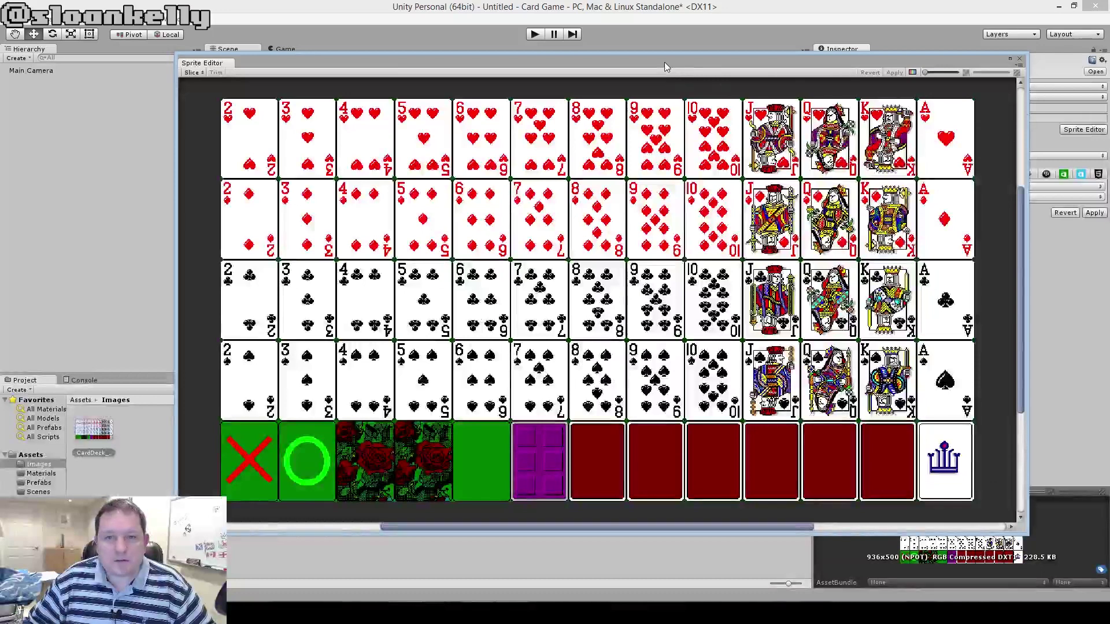
{"action": "left_click_drag", "start_coordinate": [665, 61], "coordinate": [638, 38]}
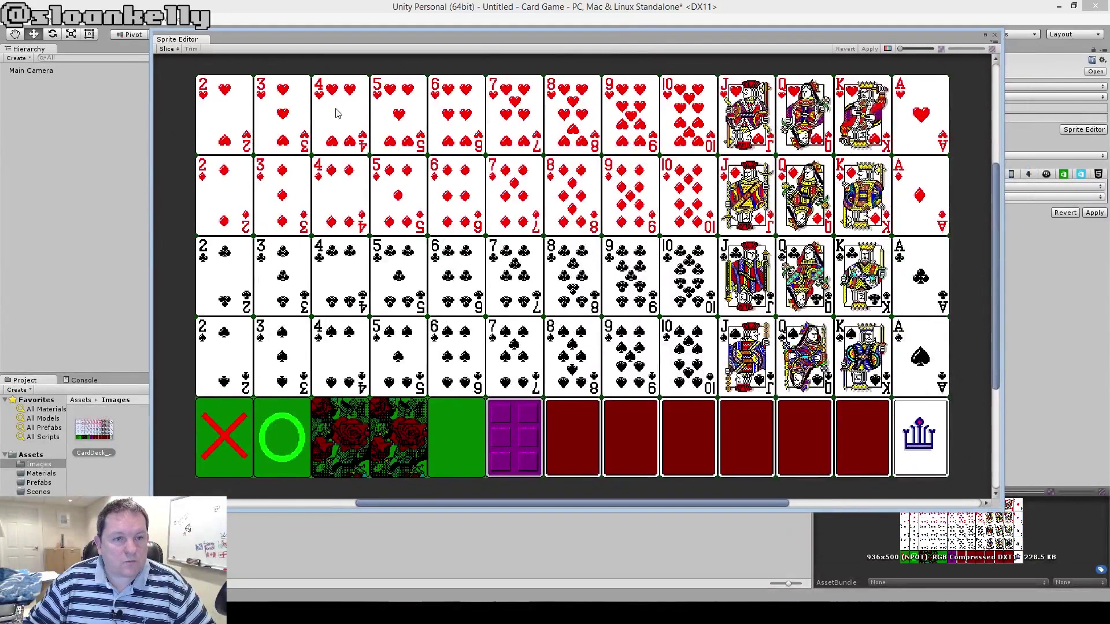
{"action": "left_click", "coordinate": [169, 49]}
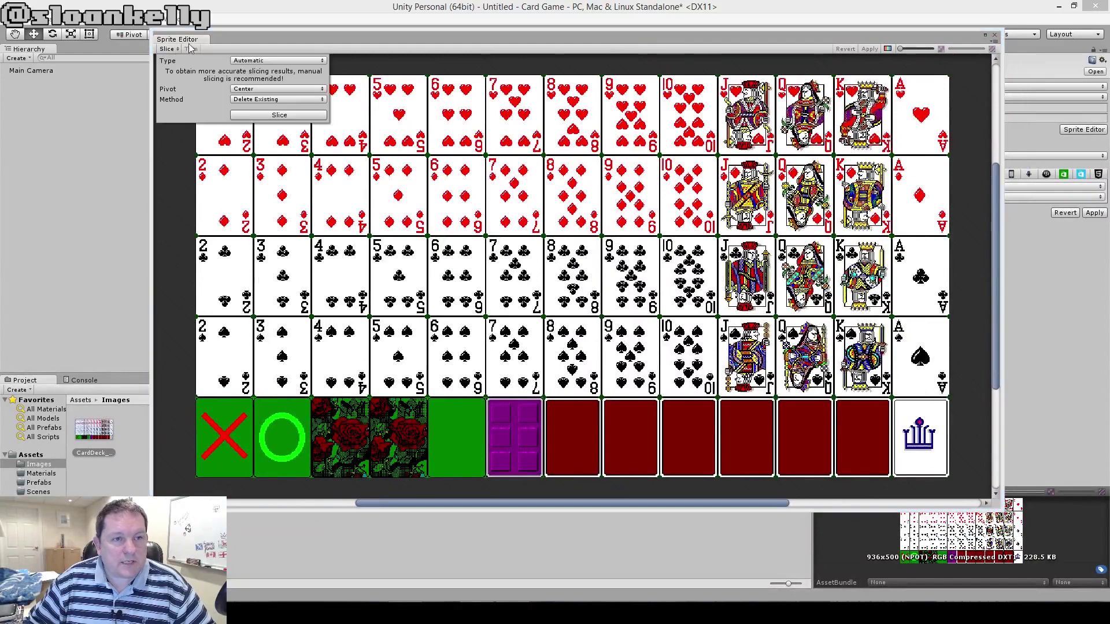
{"action": "left_click", "coordinate": [290, 63]}
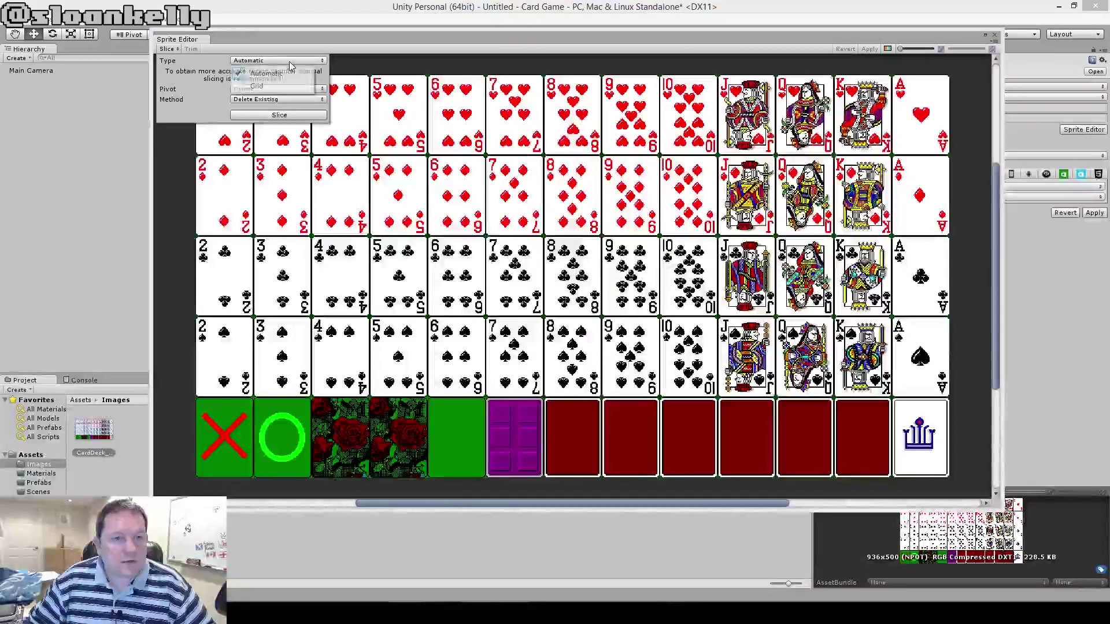
{"action": "left_click", "coordinate": [271, 91]}
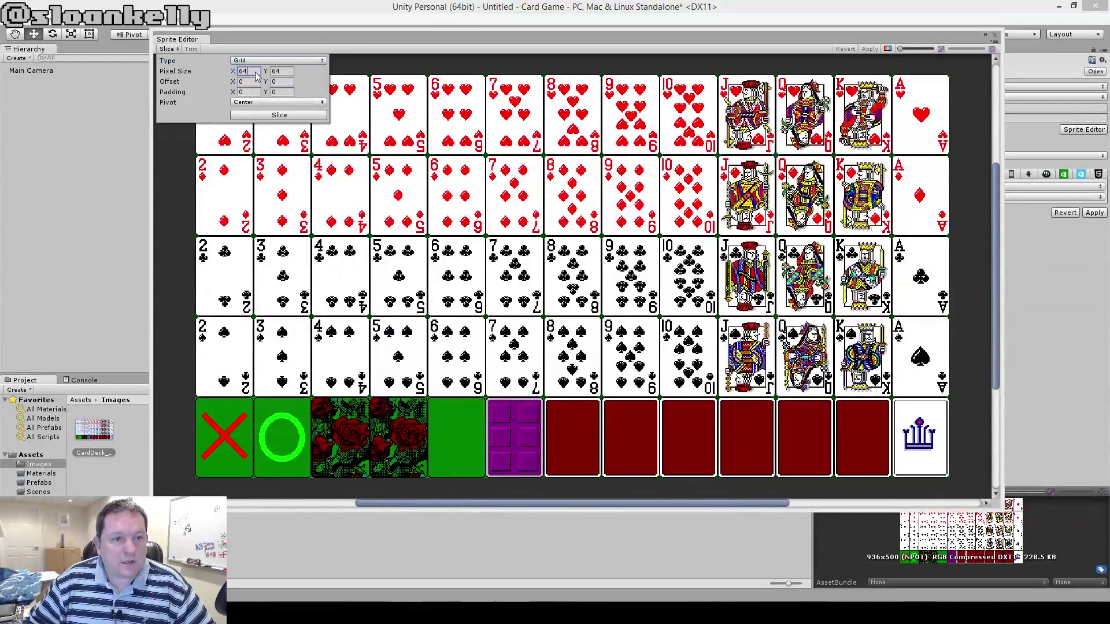
{"action": "left_click", "coordinate": [247, 70]}
{"action": "type", "text": "72"}
{"action": "key", "text": "Tab"}
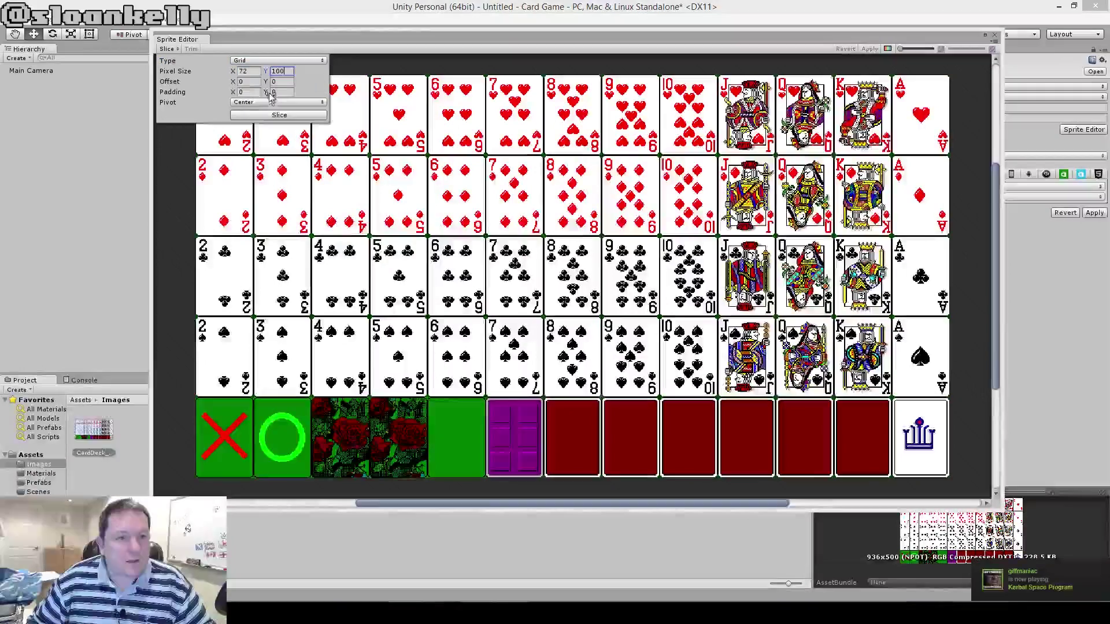
{"action": "left_click", "coordinate": [270, 102]}
{"action": "left_click", "coordinate": [271, 128]}
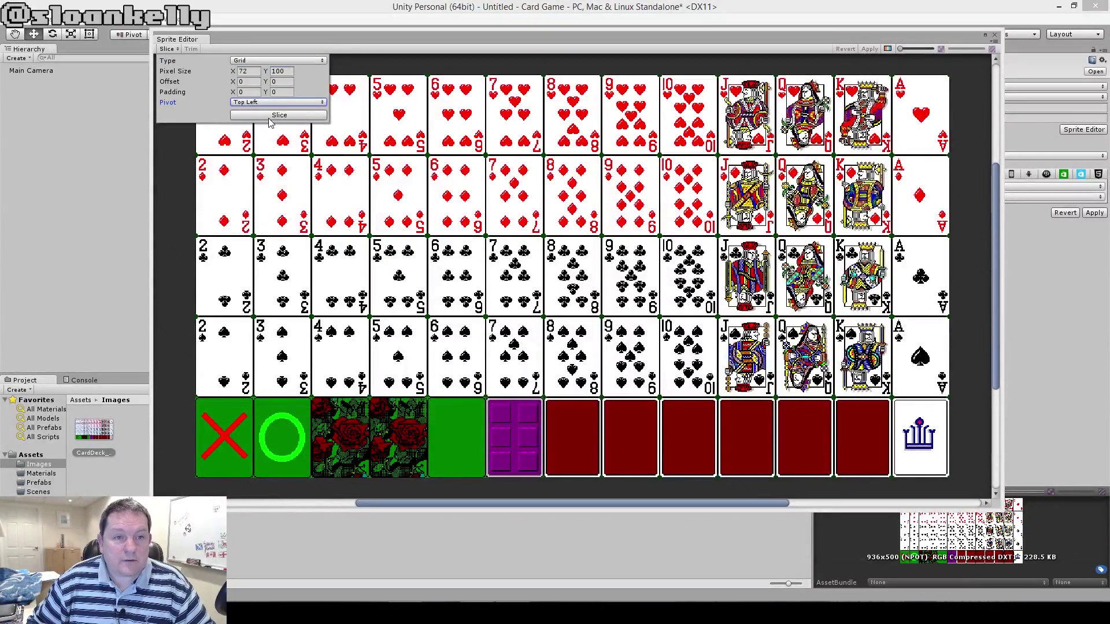
{"action": "left_click", "coordinate": [269, 117]}
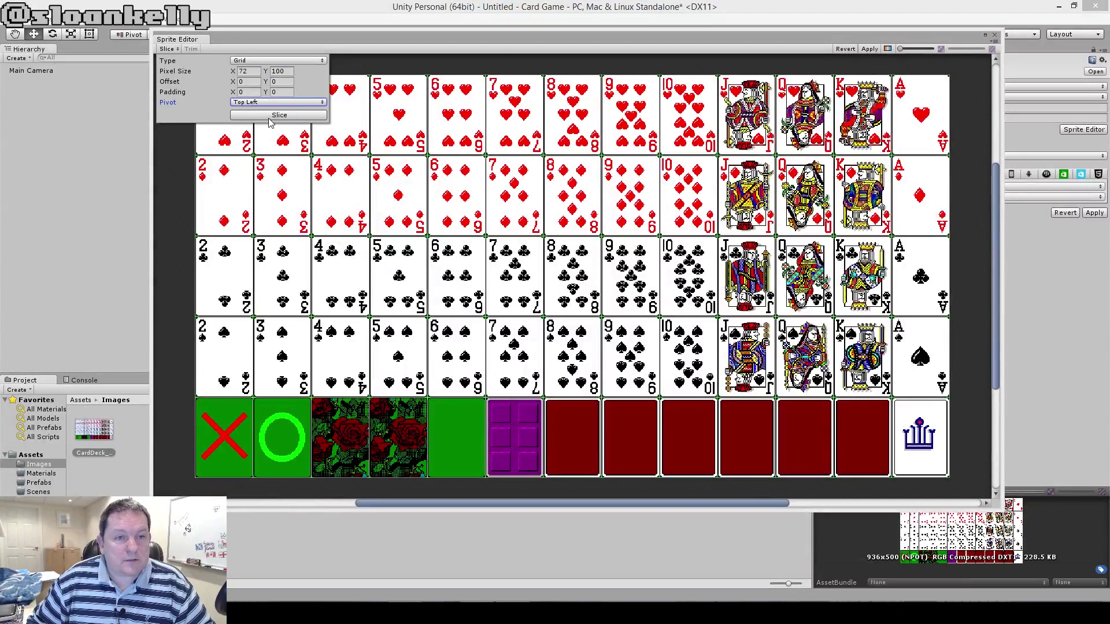
{"action": "left_click", "coordinate": [376, 60]}
- Inspect several card slices (4♥, 5♥, 8♣, J♦, Q♦), then apply the slicing and close the editor
{"action": "left_click", "coordinate": [347, 120]}
{"action": "left_click", "coordinate": [402, 119]}
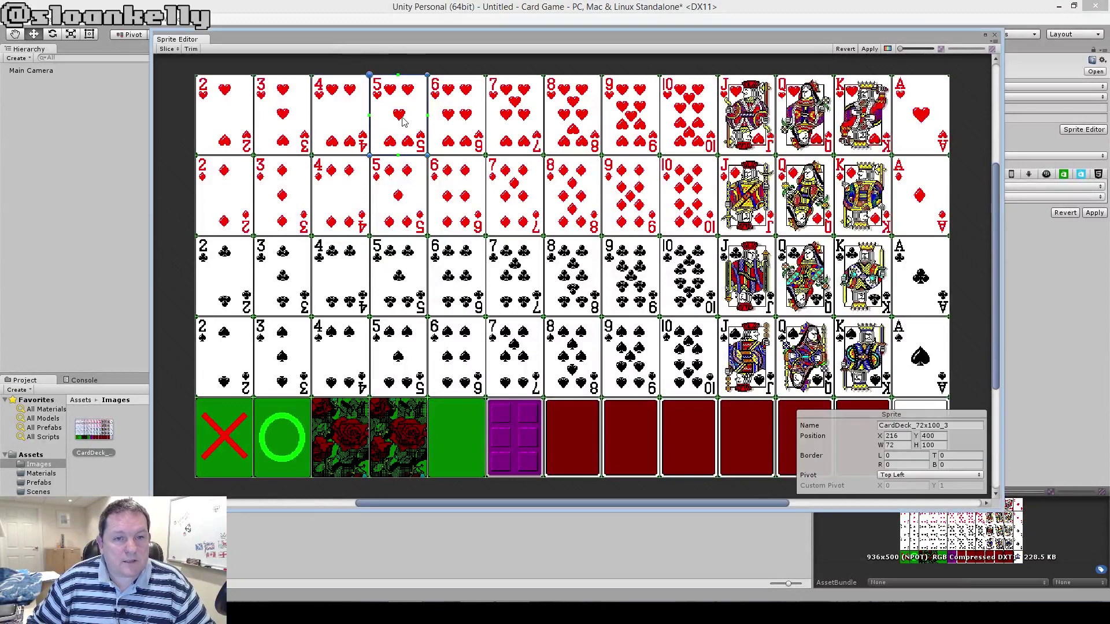
{"action": "left_click", "coordinate": [511, 195]}
{"action": "left_click", "coordinate": [575, 199]}
{"action": "left_click", "coordinate": [586, 265]}
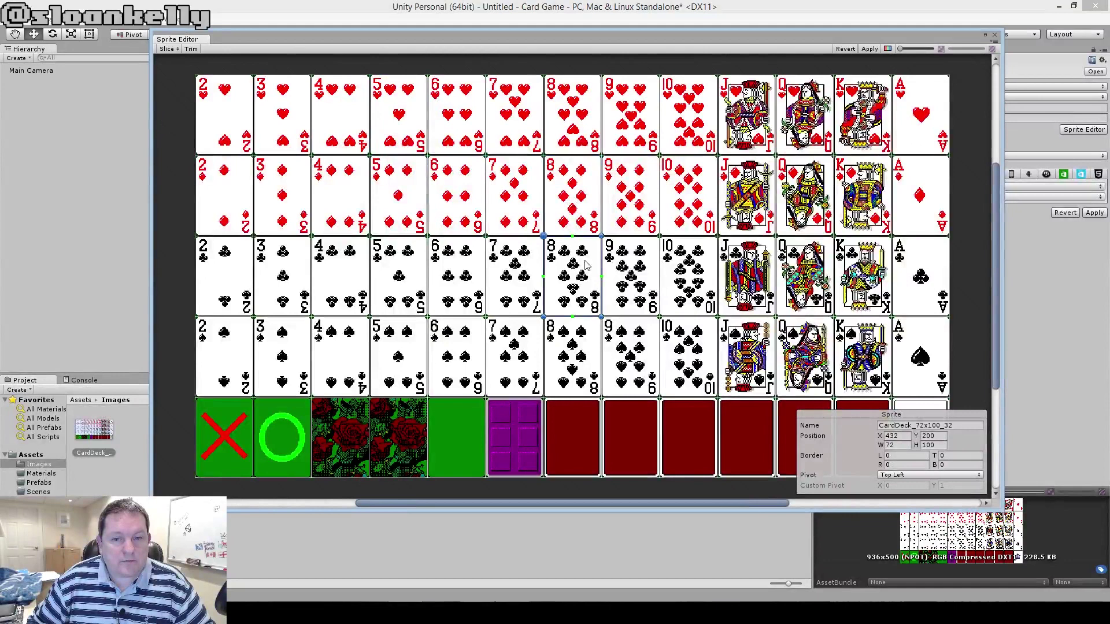
{"action": "left_click", "coordinate": [636, 265]}
{"action": "left_click", "coordinate": [691, 269]}
{"action": "left_click", "coordinate": [756, 260]}
{"action": "left_click", "coordinate": [766, 200]}
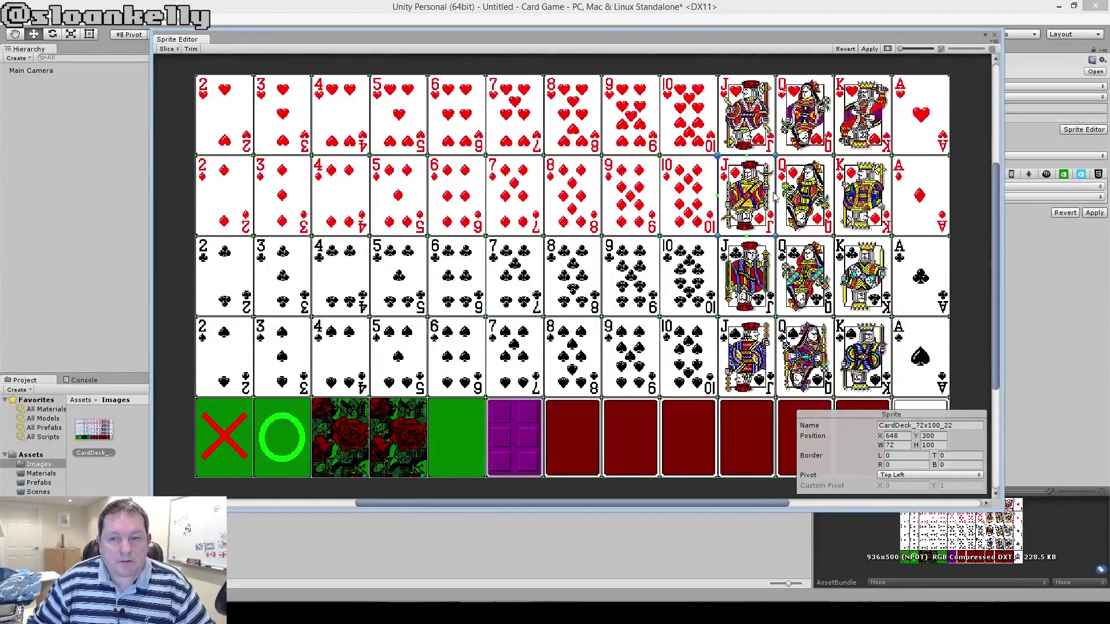
{"action": "left_click", "coordinate": [777, 197]}
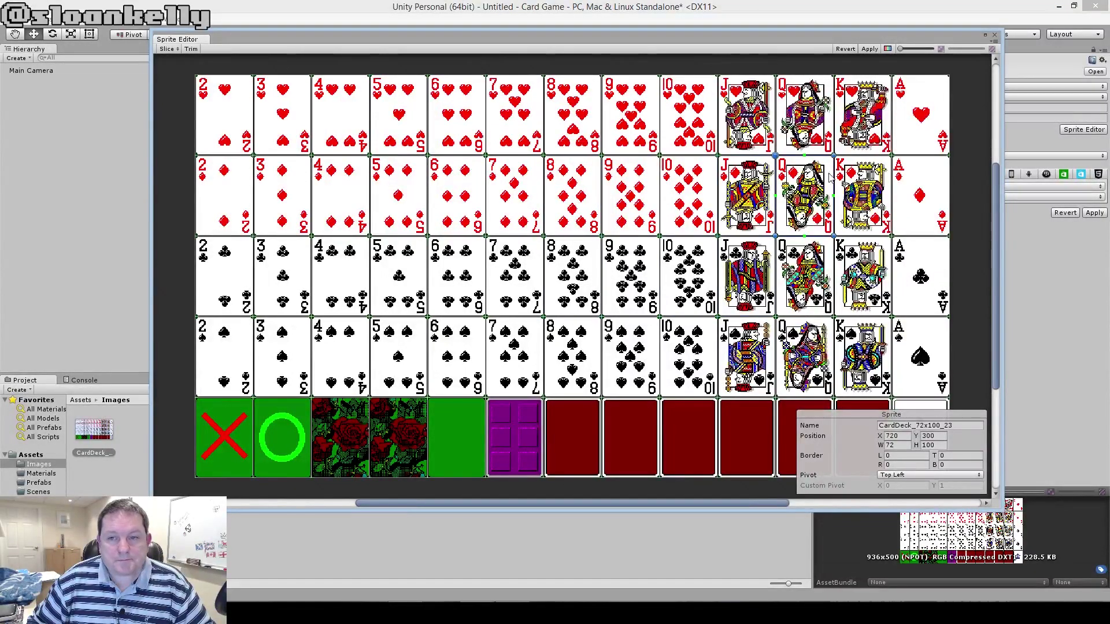
{"action": "left_click", "coordinate": [871, 48]}
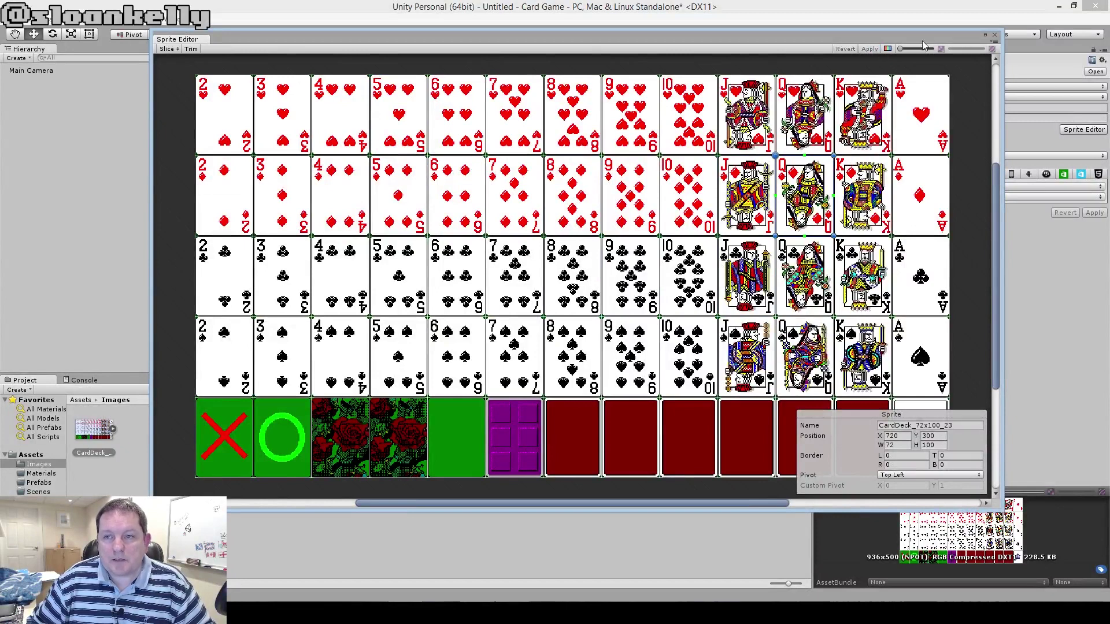
{"action": "left_click", "coordinate": [995, 36]}
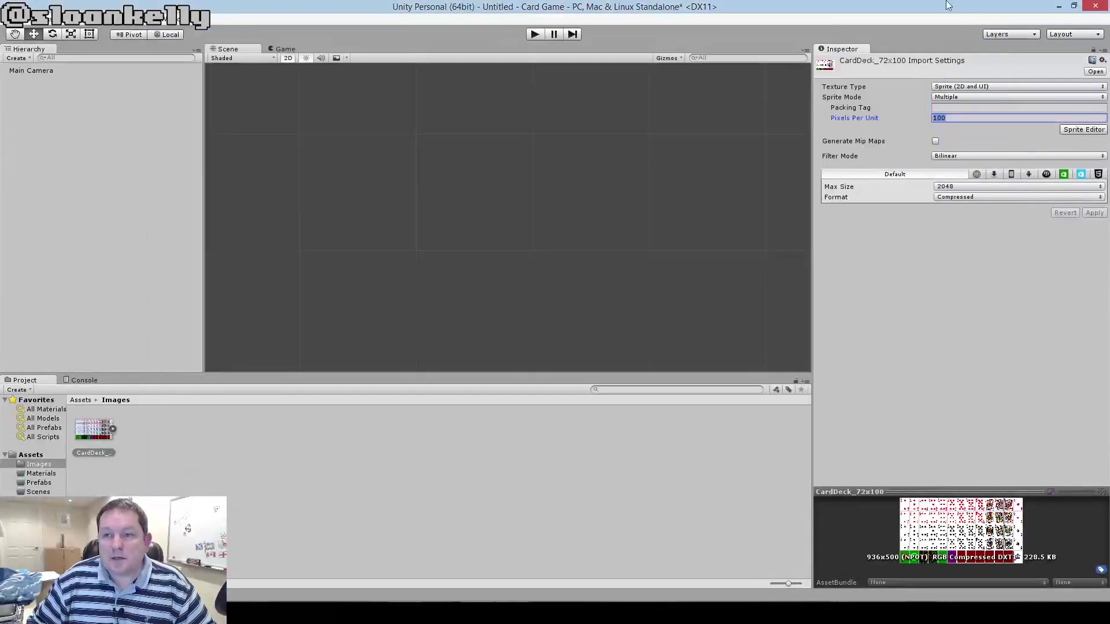
- Expand the card sheet in the Project panel to check its sprites, then collapse it
{"action": "left_click", "coordinate": [114, 431]}
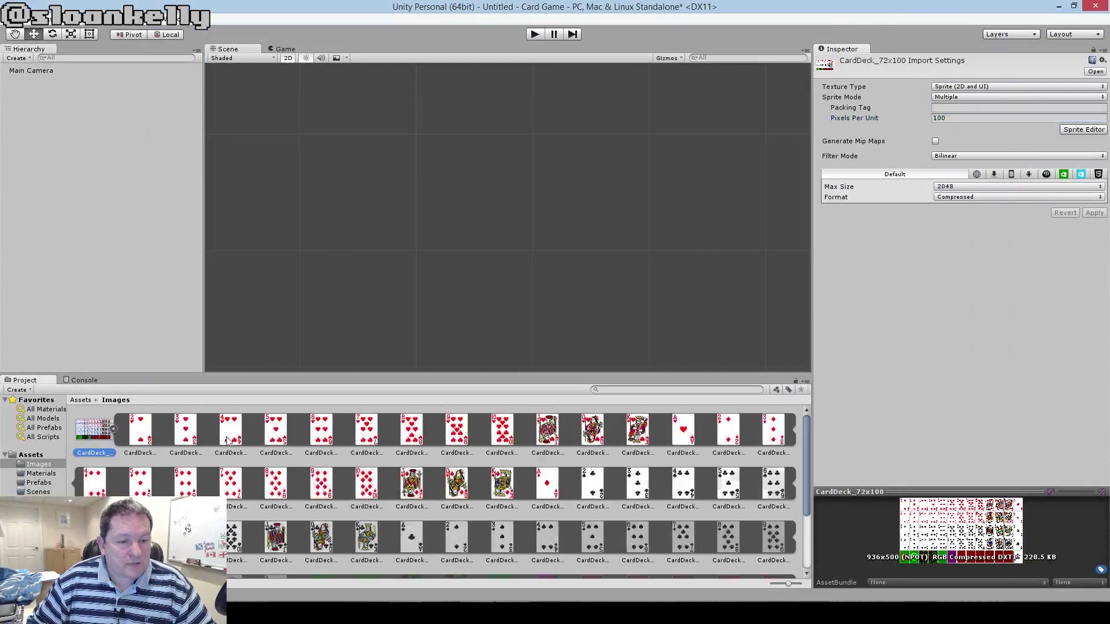
{"action": "scroll", "coordinate": [405, 497], "scroll_direction": "down", "scroll_amount": 3}
{"action": "scroll", "coordinate": [422, 503], "scroll_direction": "up", "scroll_amount": 3}
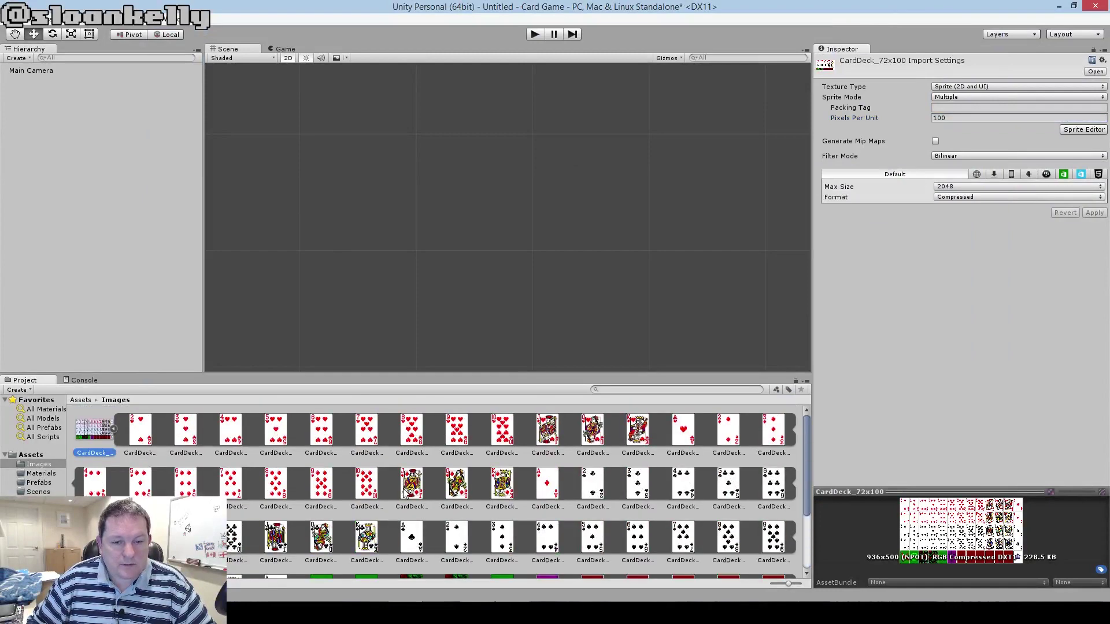
{"action": "left_click", "coordinate": [114, 432]}
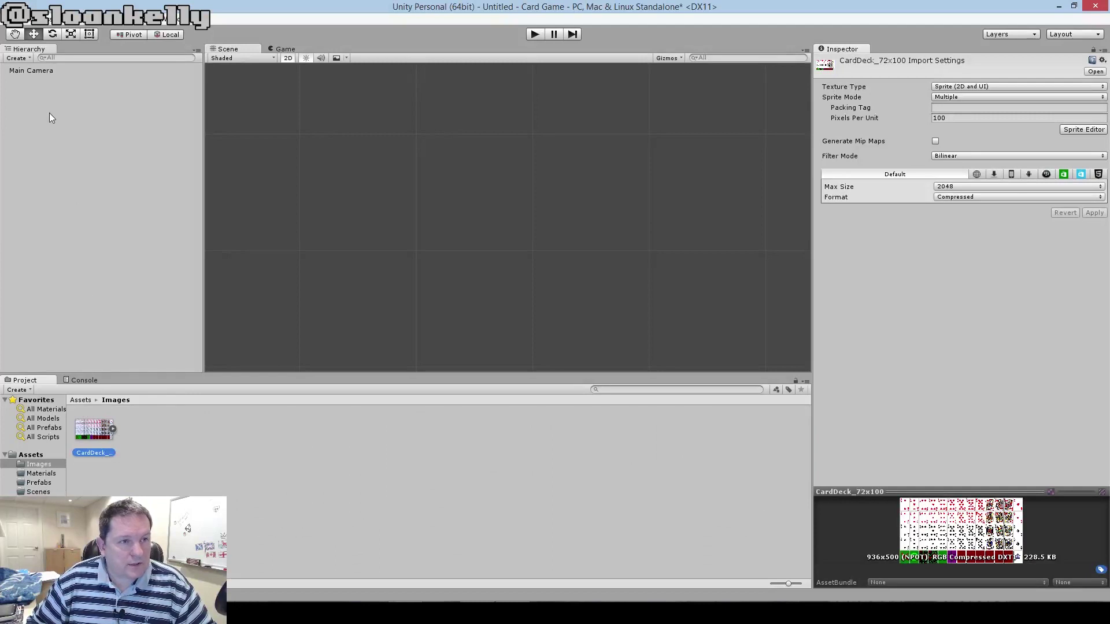
- Create a new 2D Sprite object and move it to the top level of the Hierarchy
{"action": "left_click", "coordinate": [61, 138]}
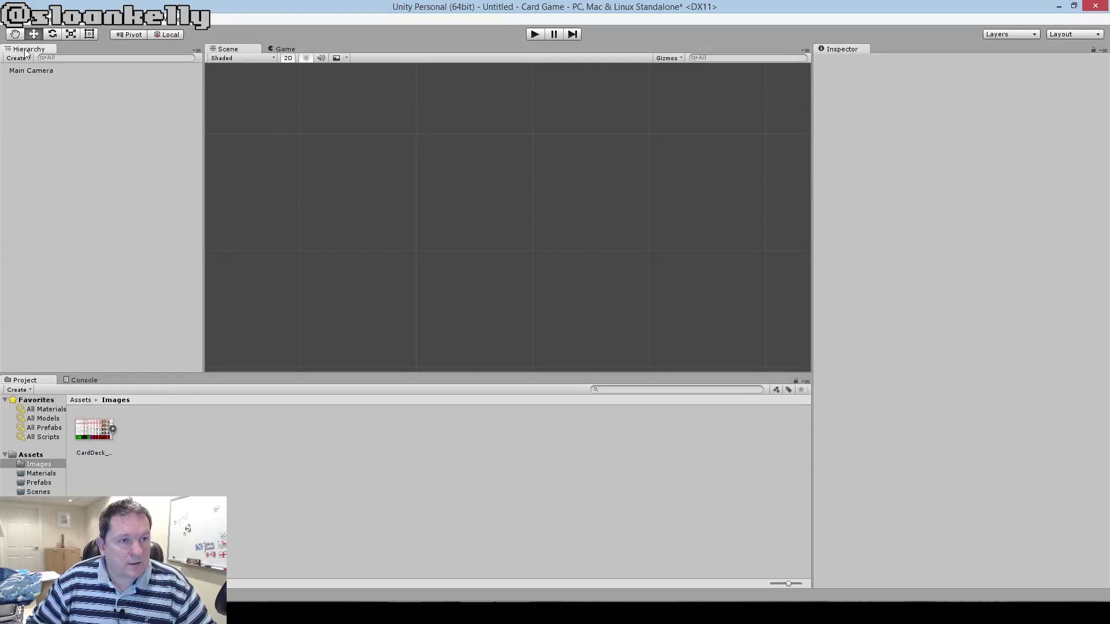
{"action": "left_click", "coordinate": [43, 70]}
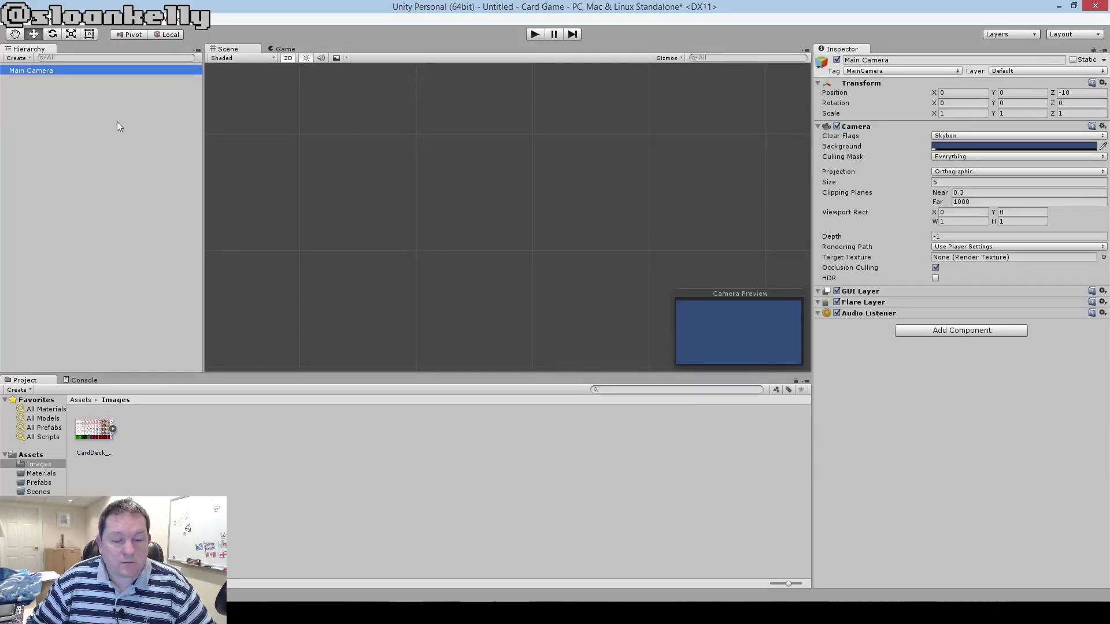
{"action": "right_click", "coordinate": [46, 103]}
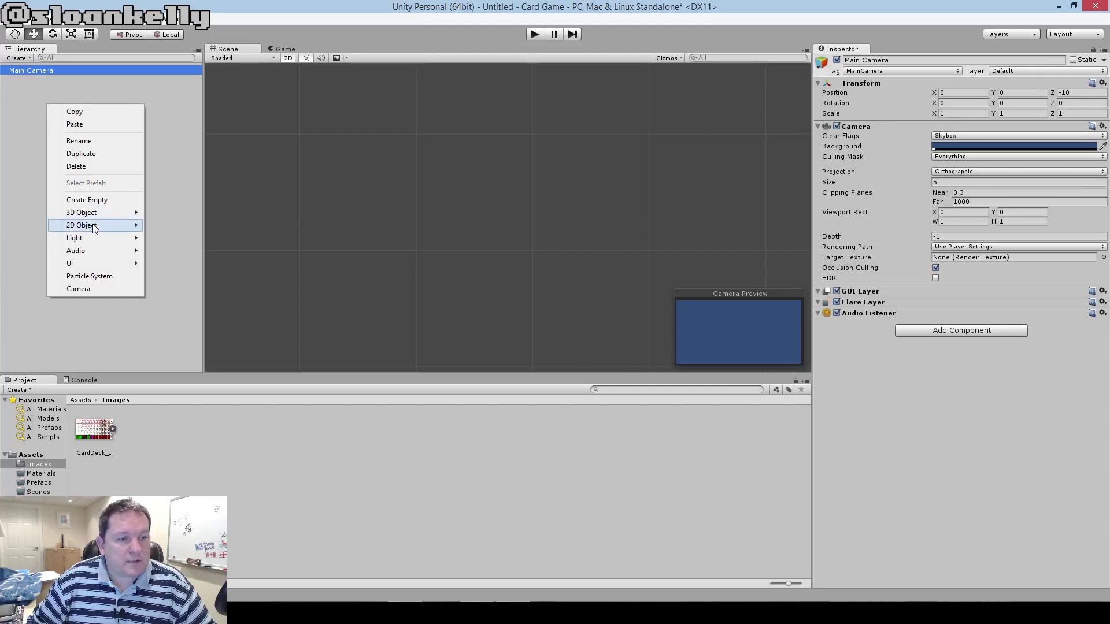
{"action": "mouse_move", "coordinate": [95, 228]}
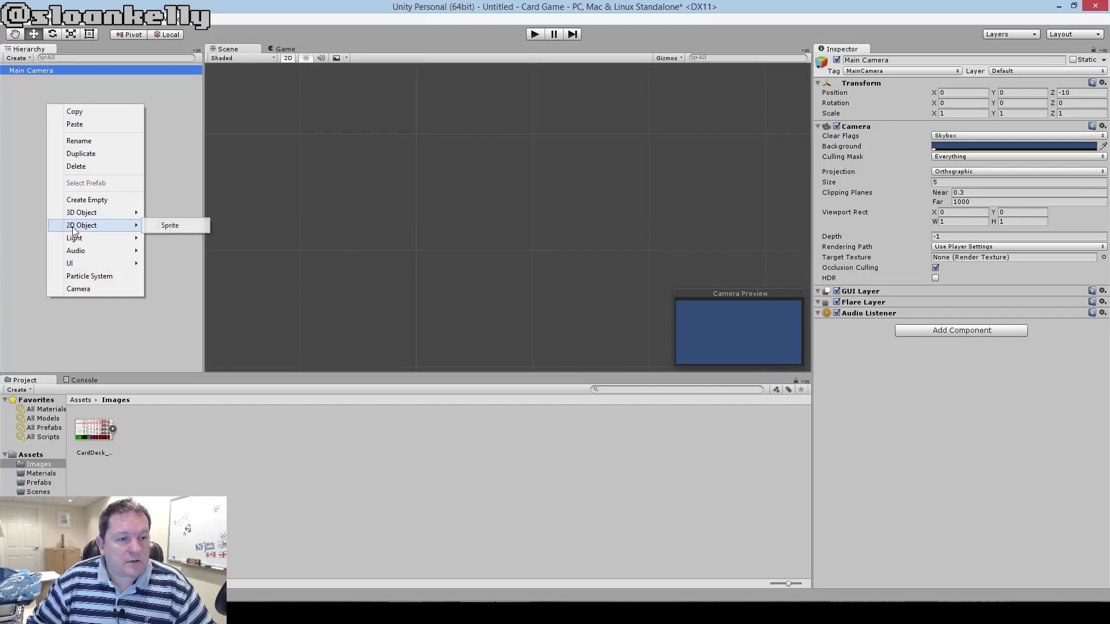
{"action": "left_click", "coordinate": [164, 229]}
{"action": "left_click_drag", "start_coordinate": [40, 83], "coordinate": [17, 69]}
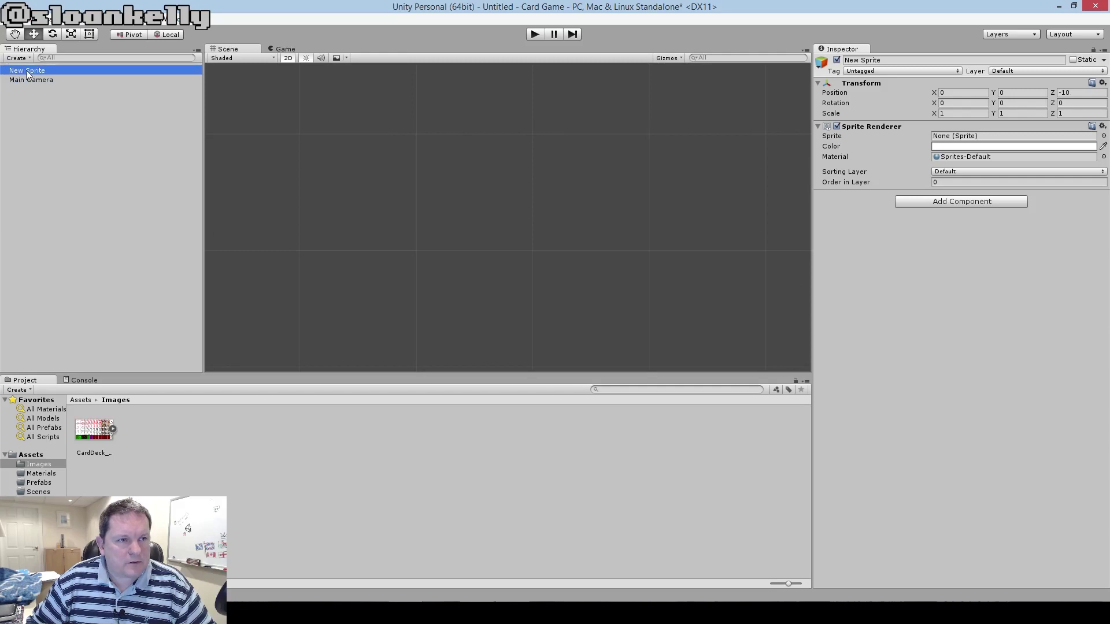
- Rename the sprite to Card and open an enlarged sprite picker listing every card
{"action": "left_click", "coordinate": [138, 70]}
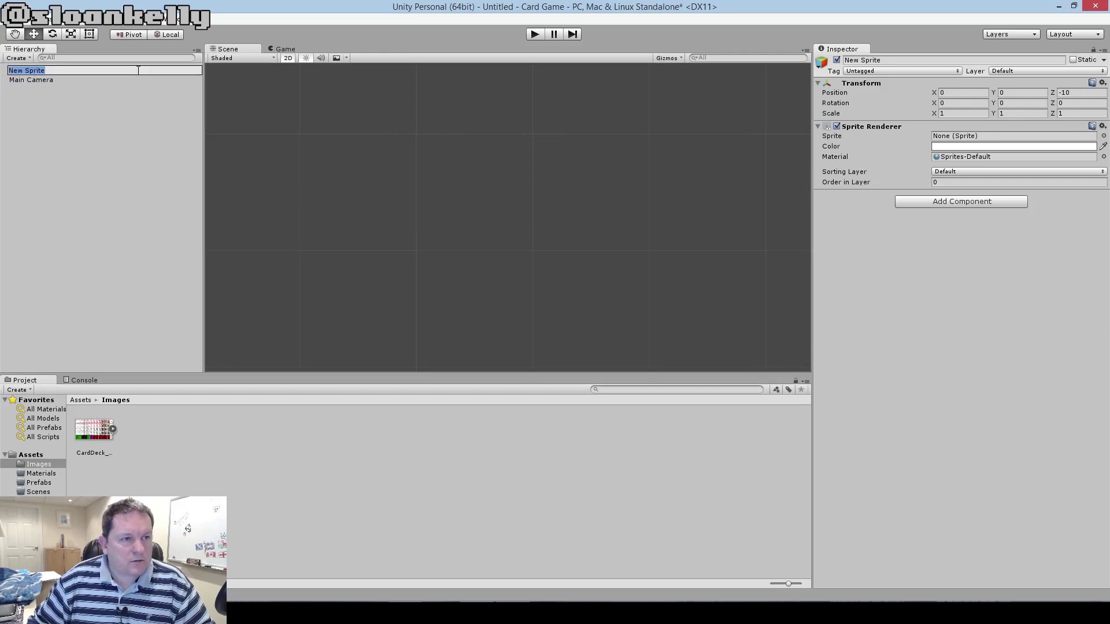
{"action": "type", "text": "Card"}
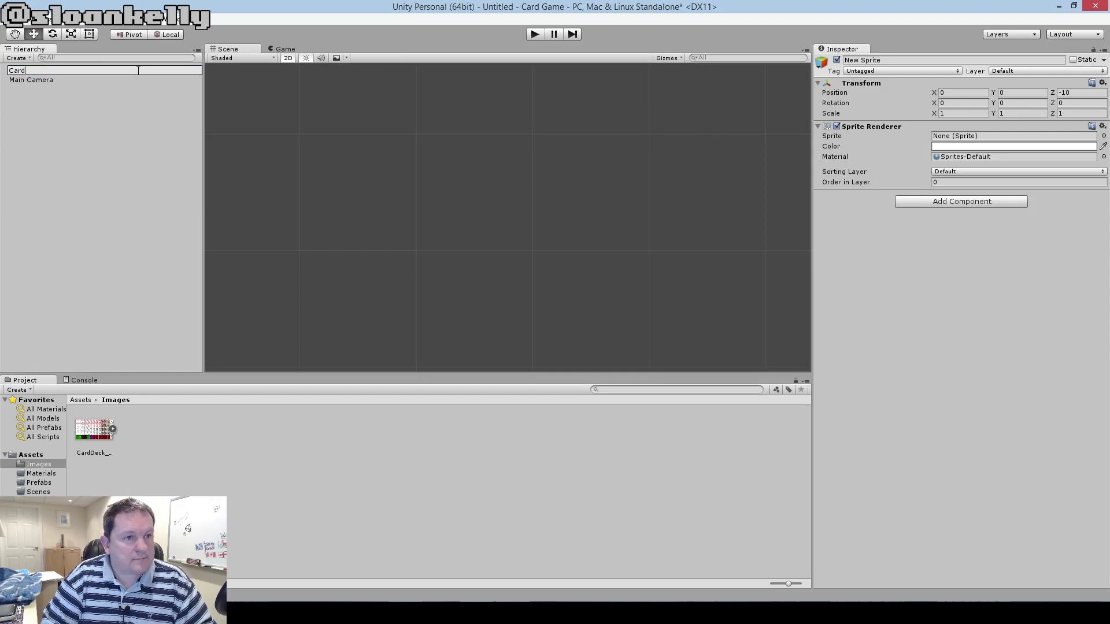
{"action": "key", "text": "Return"}
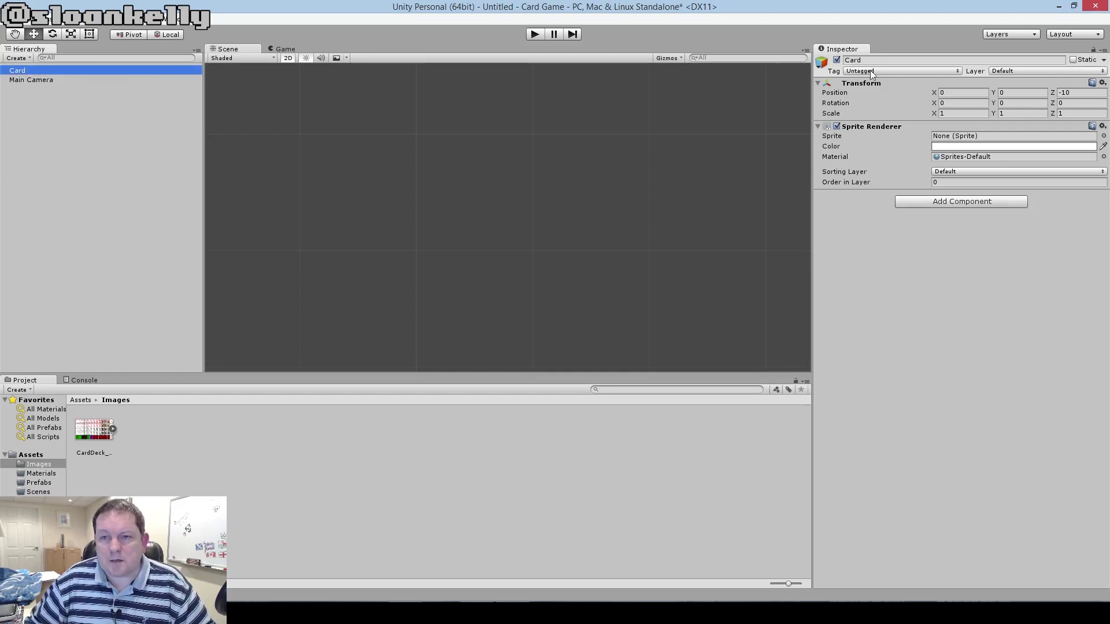
{"action": "left_click", "coordinate": [895, 62]}
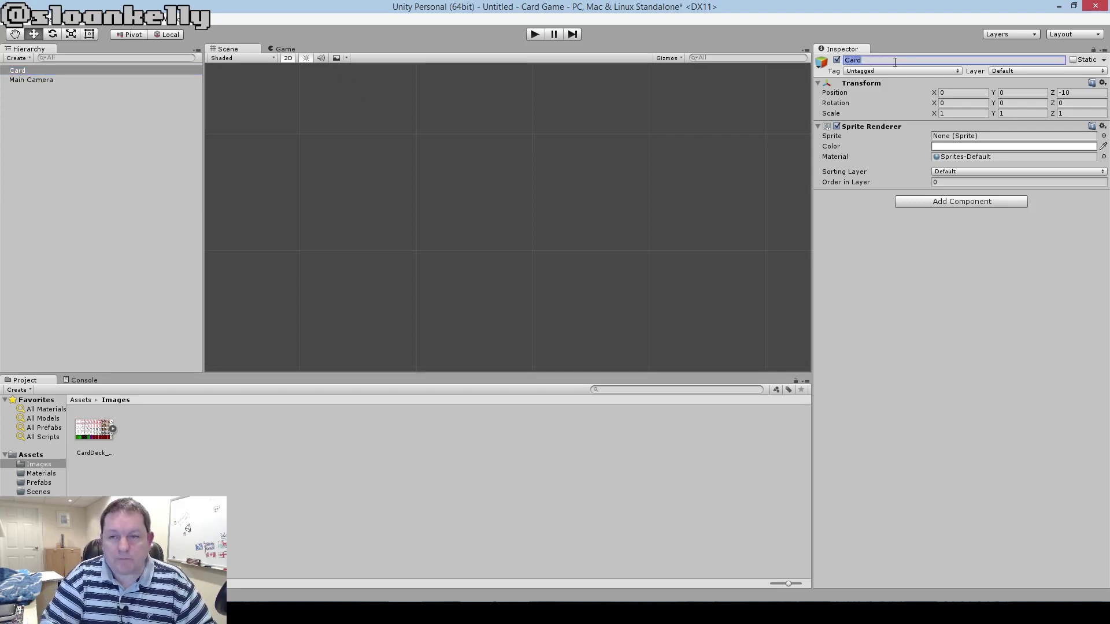
{"action": "type", "text": "Ca"}
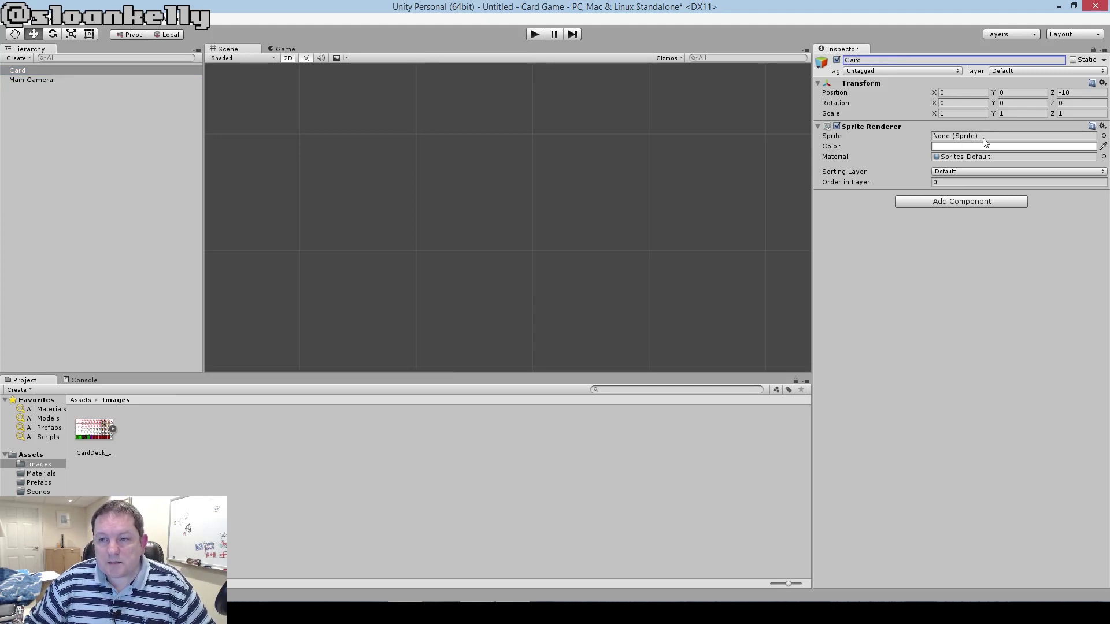
{"action": "left_click", "coordinate": [1104, 136]}
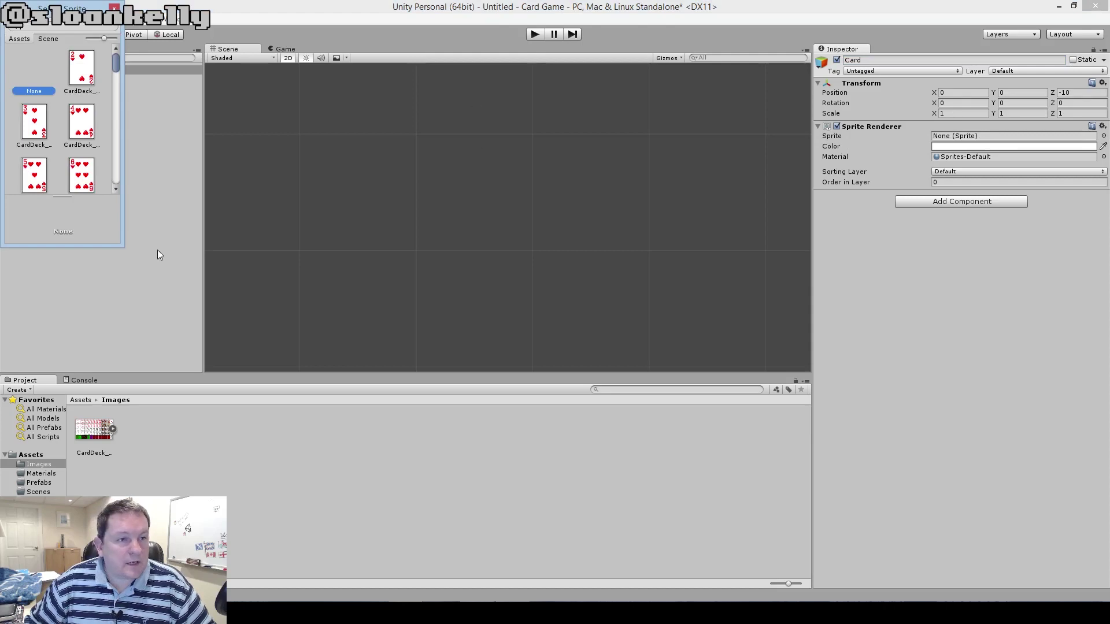
{"action": "left_click_drag", "start_coordinate": [121, 247], "coordinate": [773, 399]}
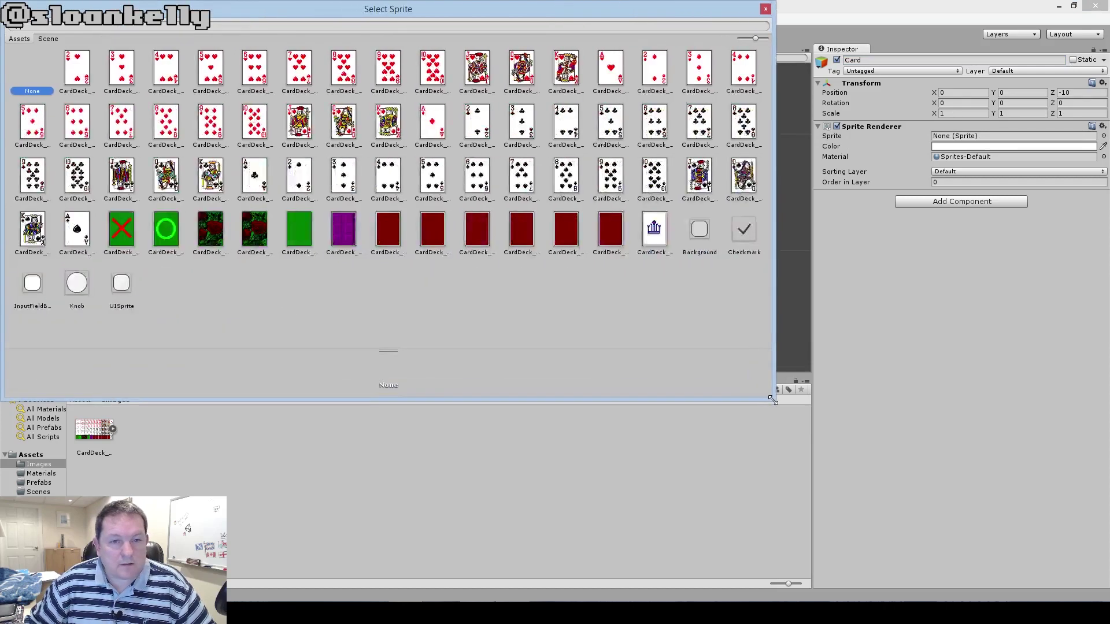
- Assign the rose card back CardDeck_72x100_54 to the Card and frame it in the Scene view
{"action": "left_click", "coordinate": [212, 230]}
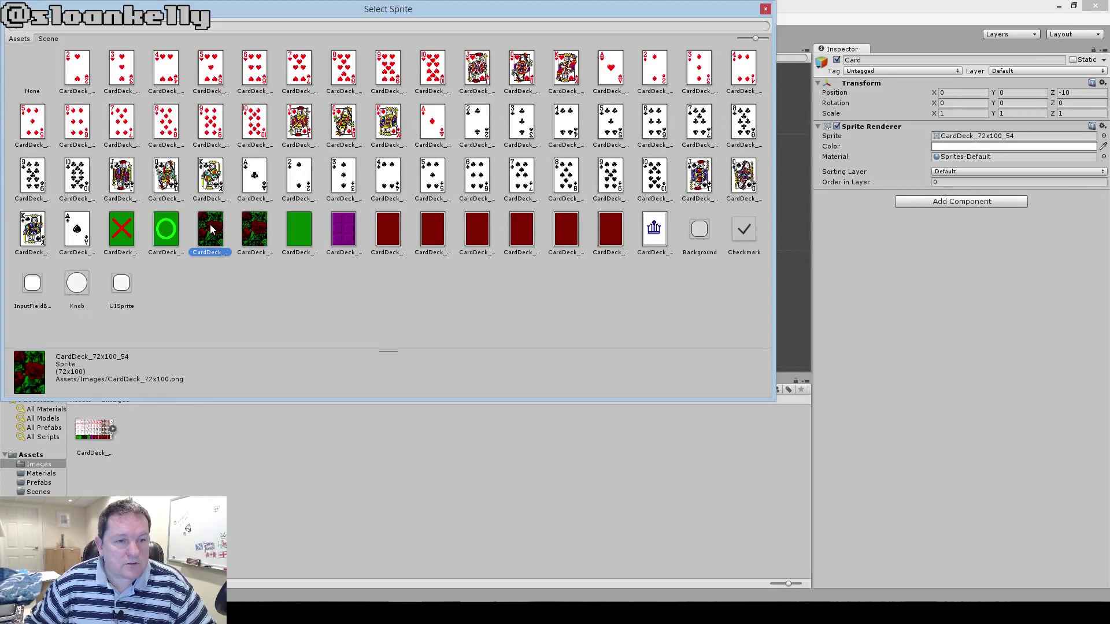
{"action": "left_click", "coordinate": [765, 8]}
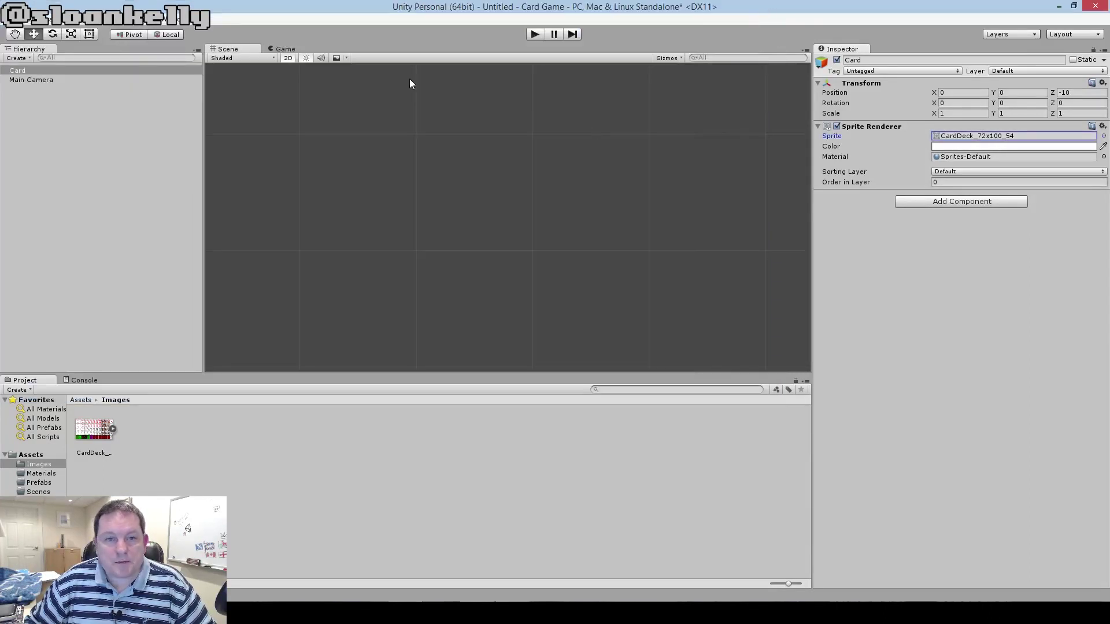
{"action": "left_click", "coordinate": [18, 71]}
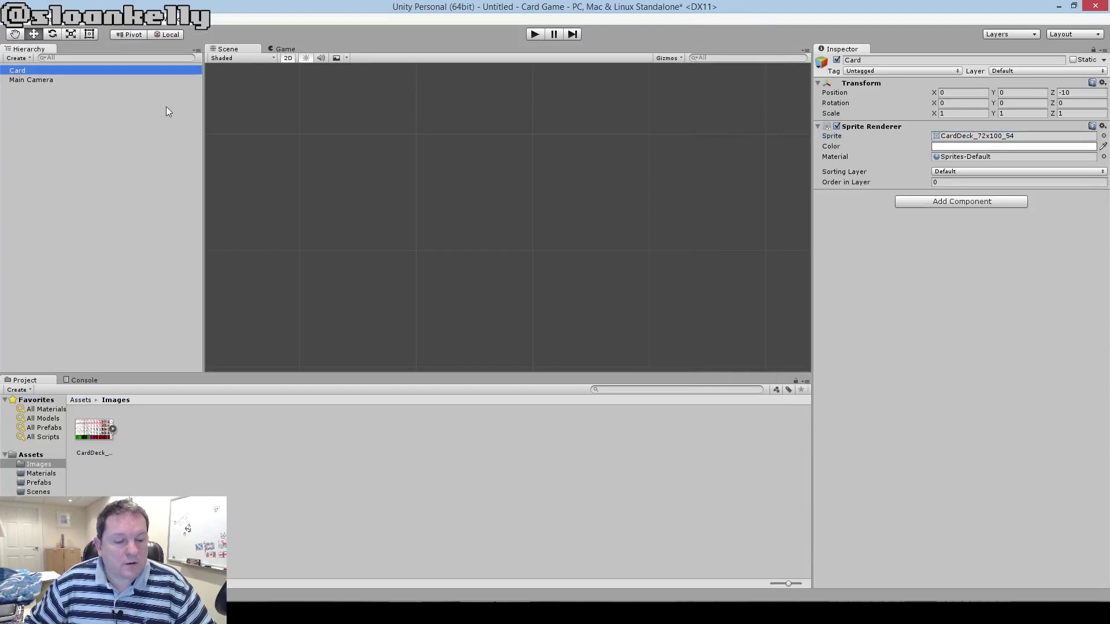
{"action": "left_click", "coordinate": [387, 51]}
{"action": "key", "text": "f"}
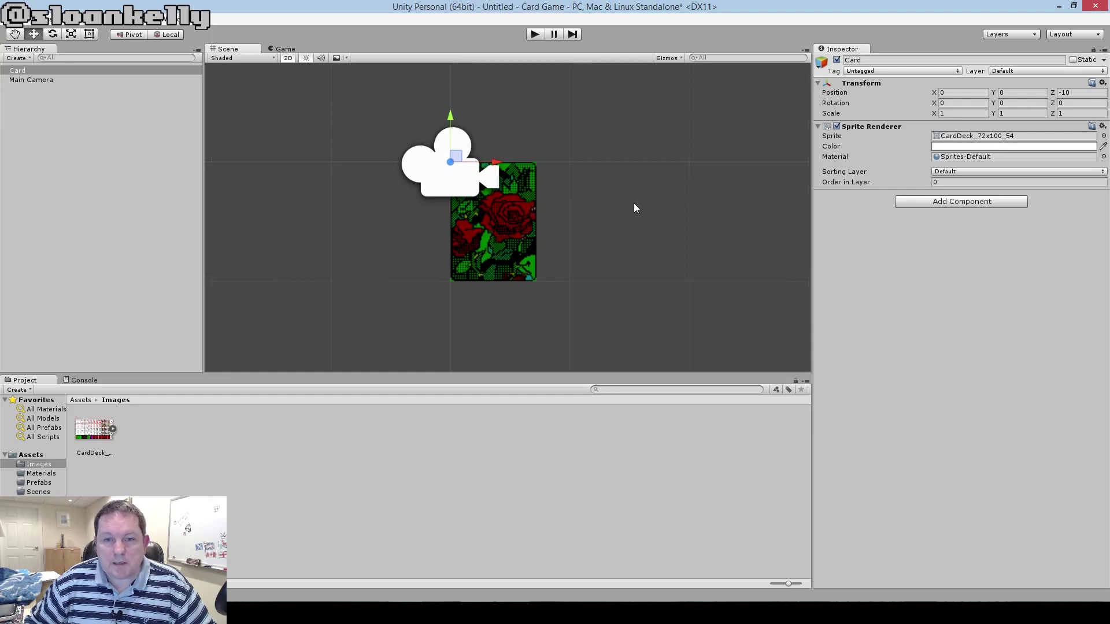
{"action": "scroll", "coordinate": [612, 203], "scroll_direction": "down", "scroll_amount": 2}
{"action": "scroll", "coordinate": [599, 190], "scroll_direction": "up", "scroll_amount": 1}
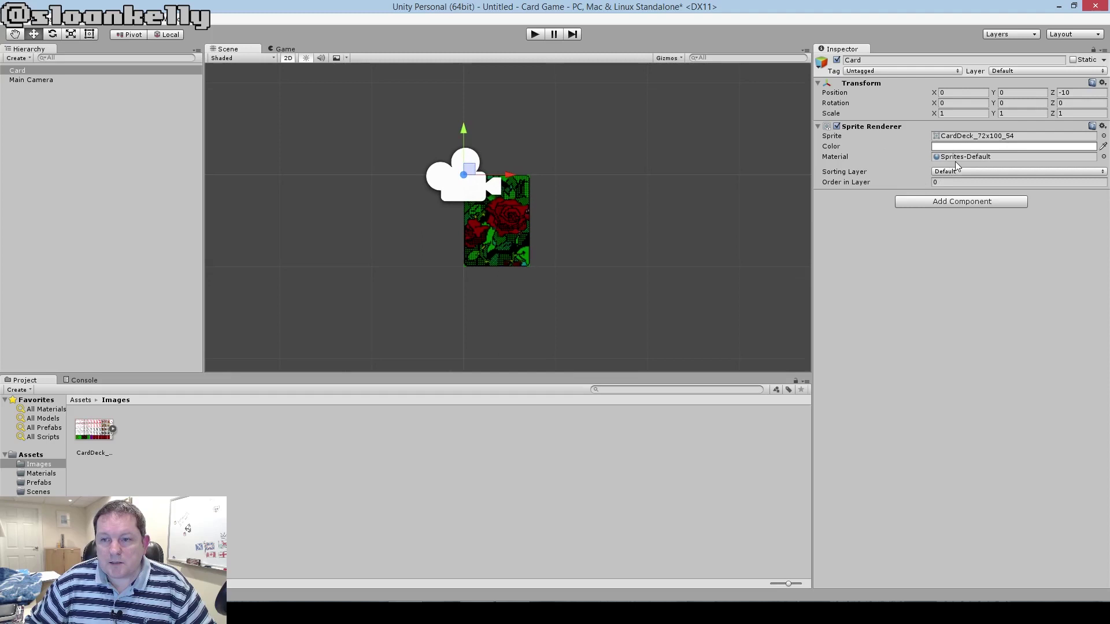
{"action": "left_click", "coordinate": [287, 49]}
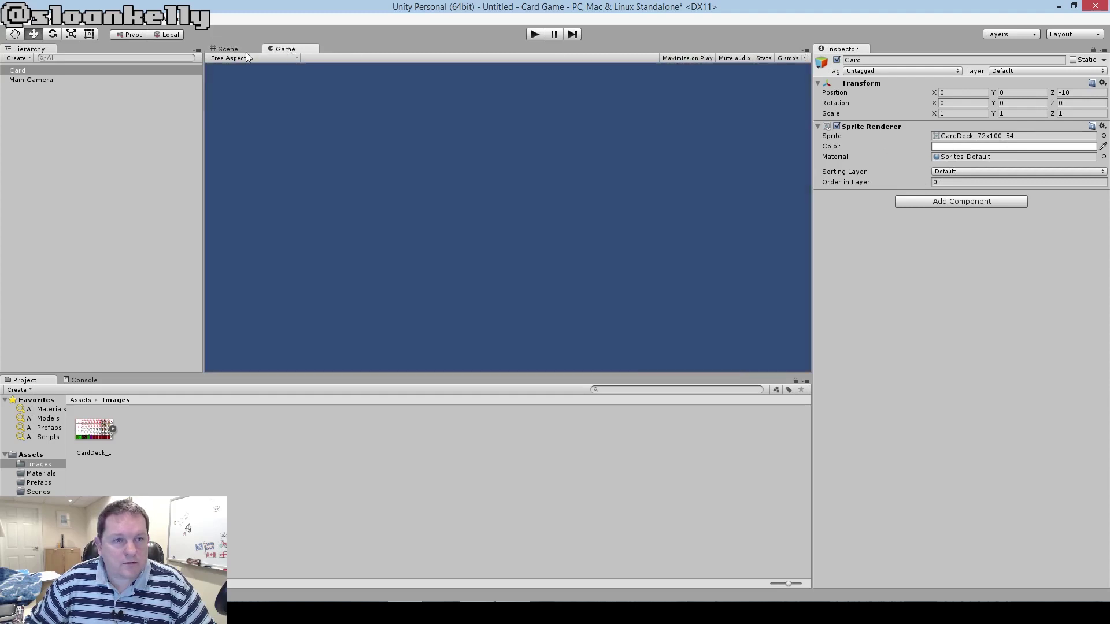
{"action": "left_click", "coordinate": [242, 51]}
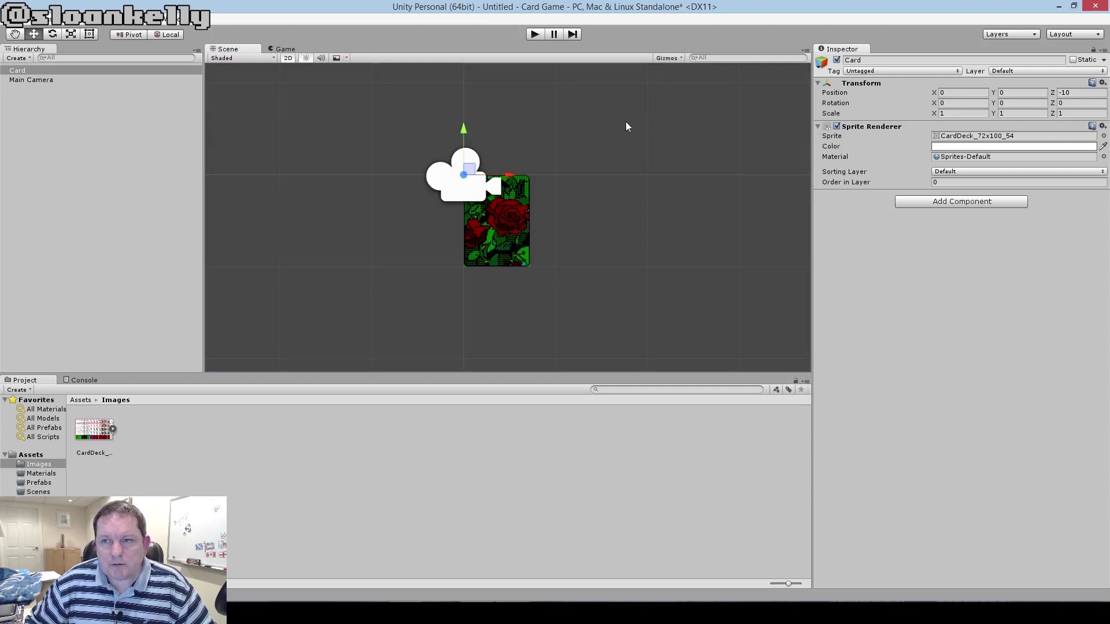
- Select the Card in the Scene view and drag it up-left over the camera
{"action": "left_click", "coordinate": [1082, 89]}
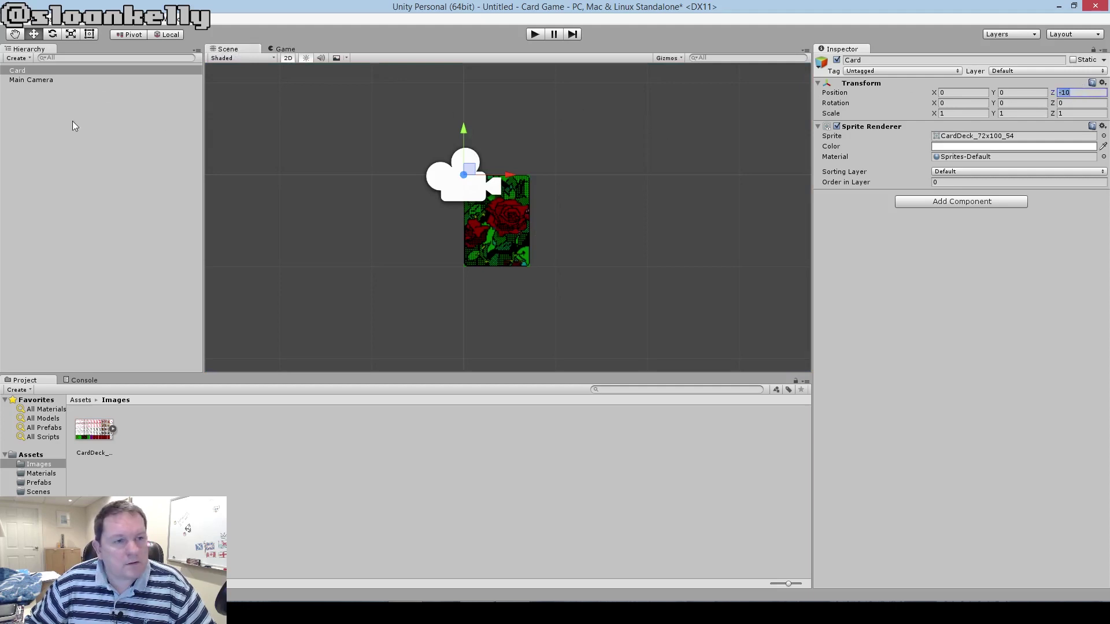
{"action": "left_click", "coordinate": [26, 81]}
{"action": "left_click", "coordinate": [32, 71]}
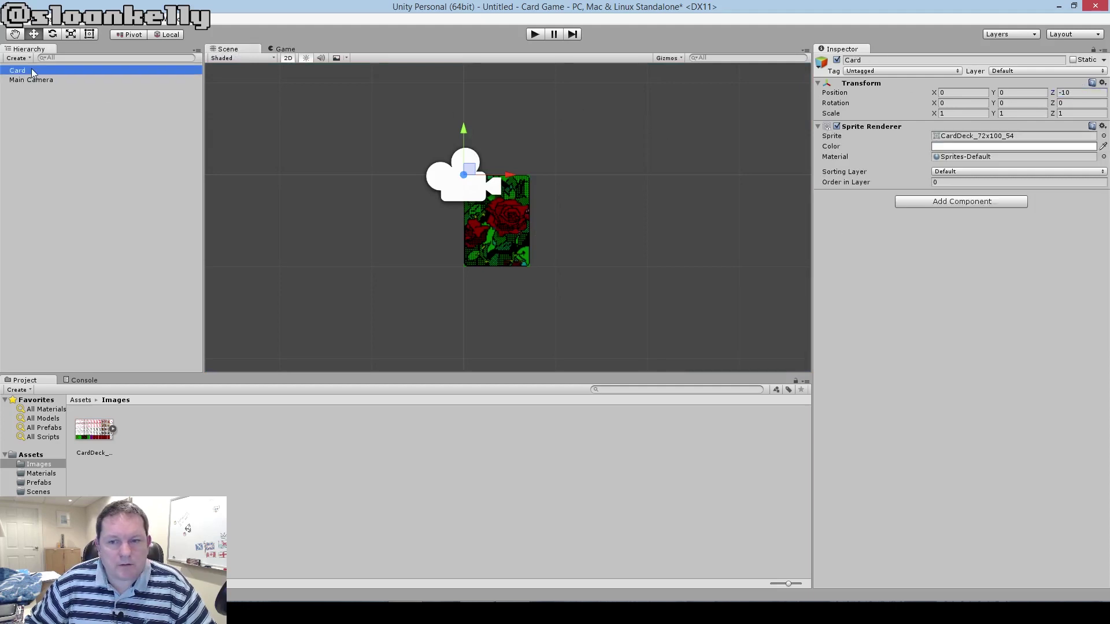
{"action": "left_click", "coordinate": [510, 244]}
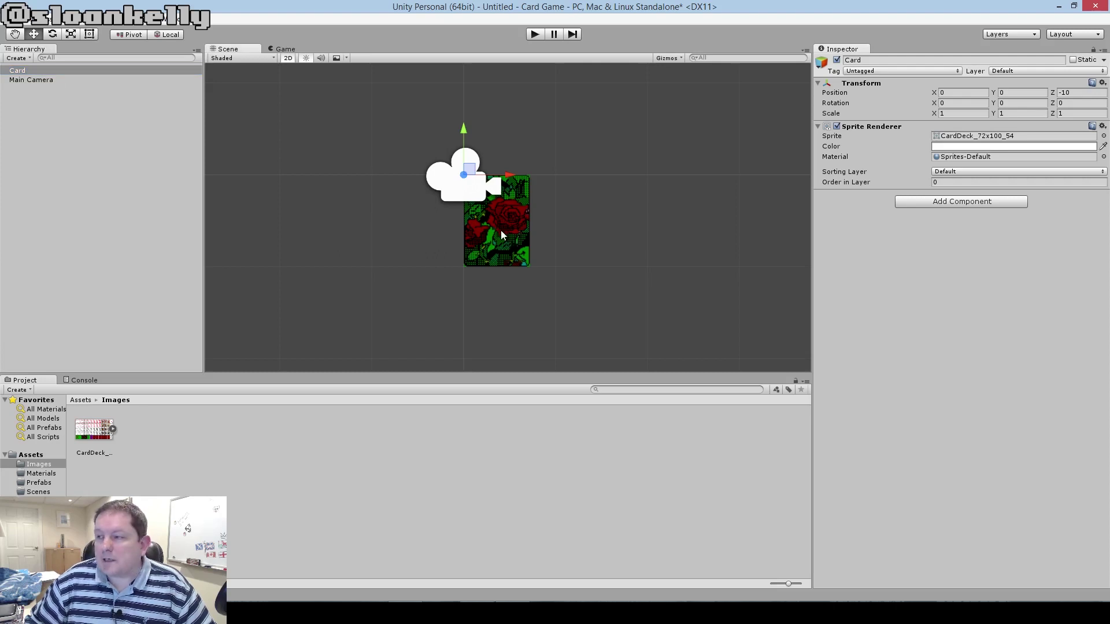
{"action": "left_click", "coordinate": [543, 235]}
{"action": "left_click", "coordinate": [496, 232]}
{"action": "left_click", "coordinate": [508, 216]}
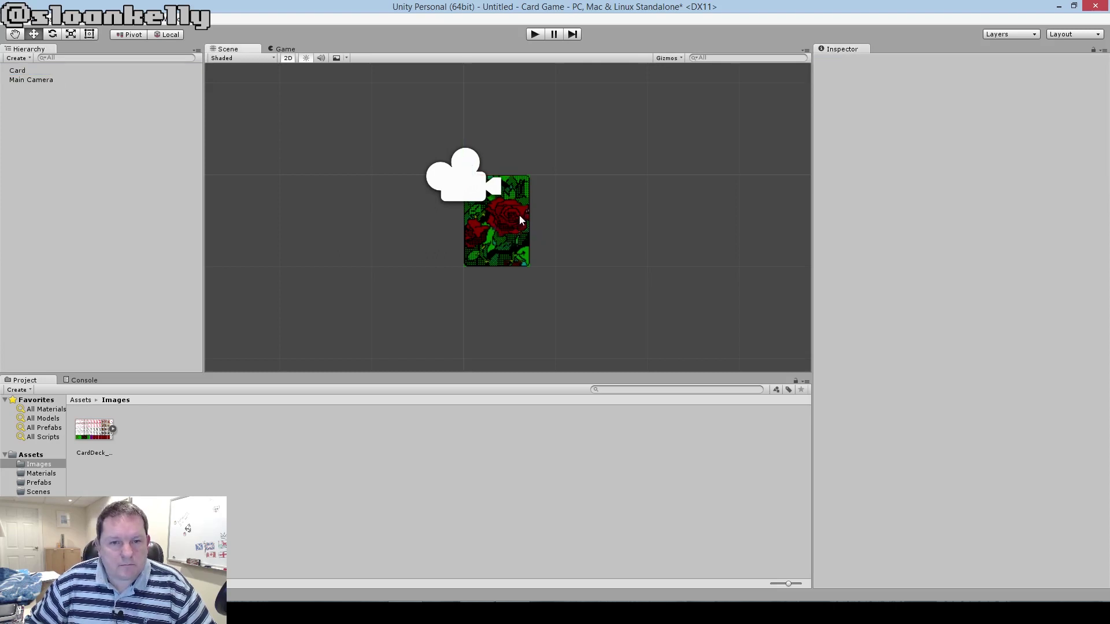
{"action": "left_click", "coordinate": [519, 218]}
{"action": "left_click_drag", "start_coordinate": [474, 172], "coordinate": [570, 173]}
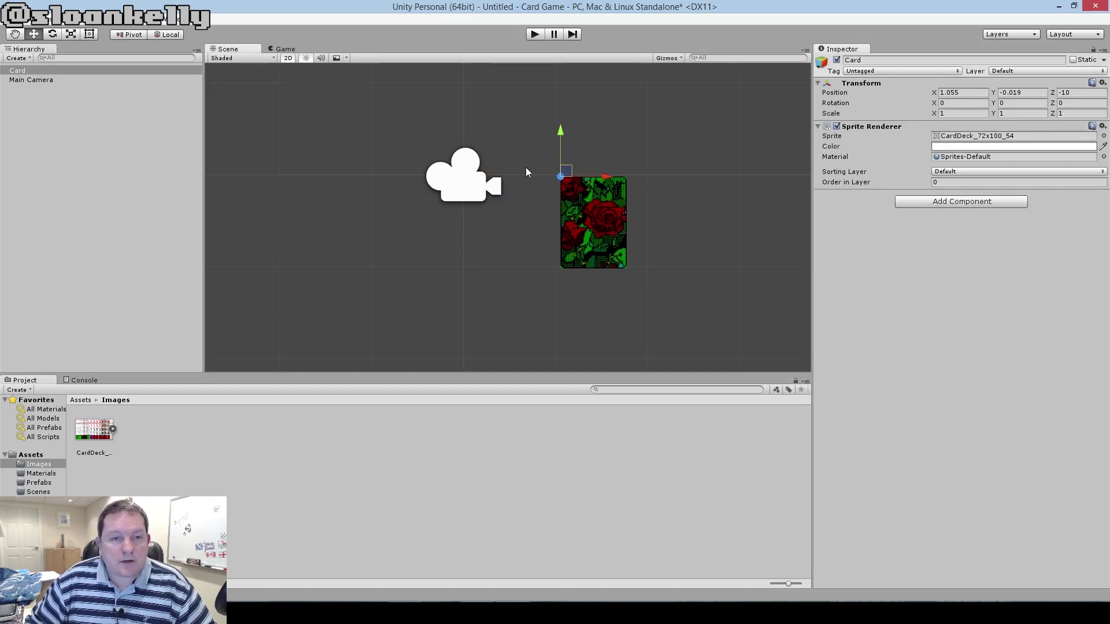
{"action": "left_click_drag", "start_coordinate": [565, 168], "coordinate": [423, 136]}
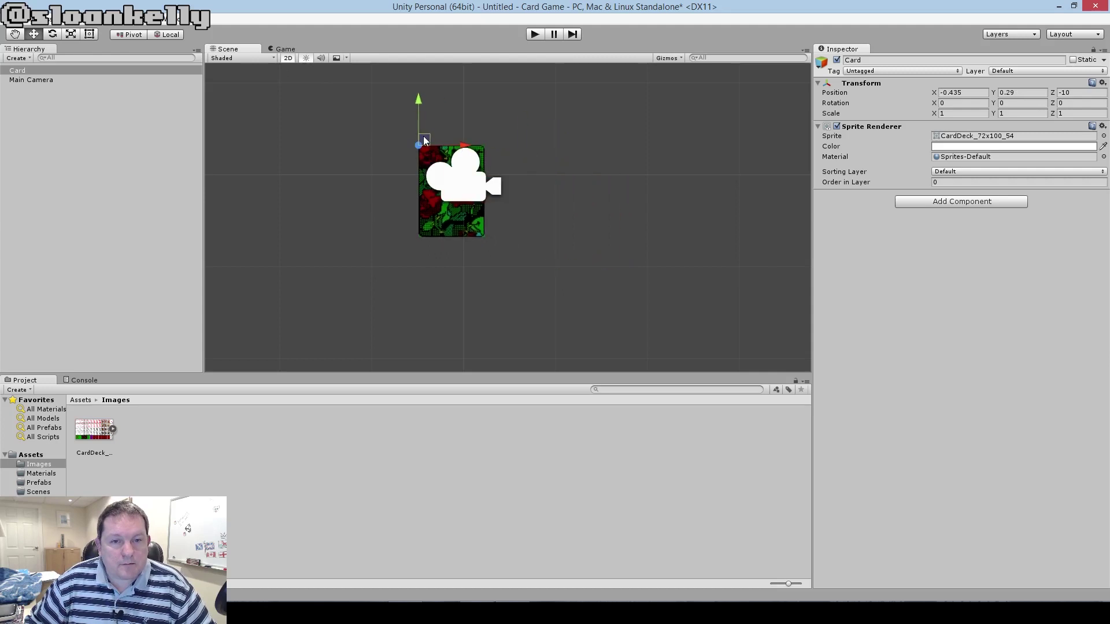
- Set the Card's Z position to 0 and check it in the Game view
{"action": "left_click", "coordinate": [1082, 93]}
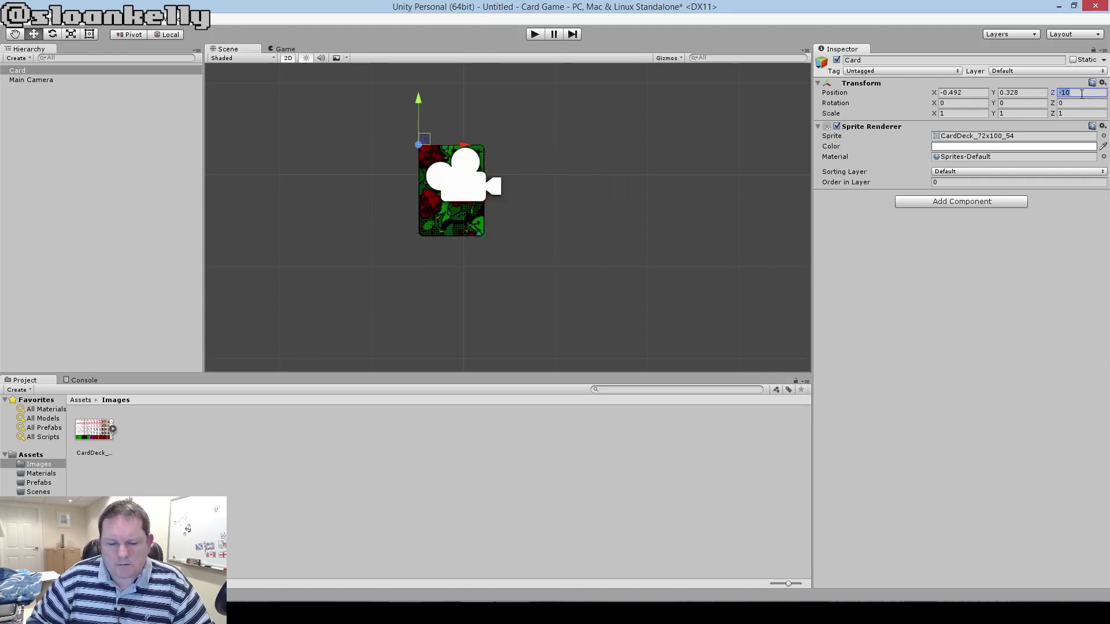
{"action": "type", "text": "0"}
{"action": "key", "text": "Tab"}
{"action": "left_click", "coordinate": [286, 50]}
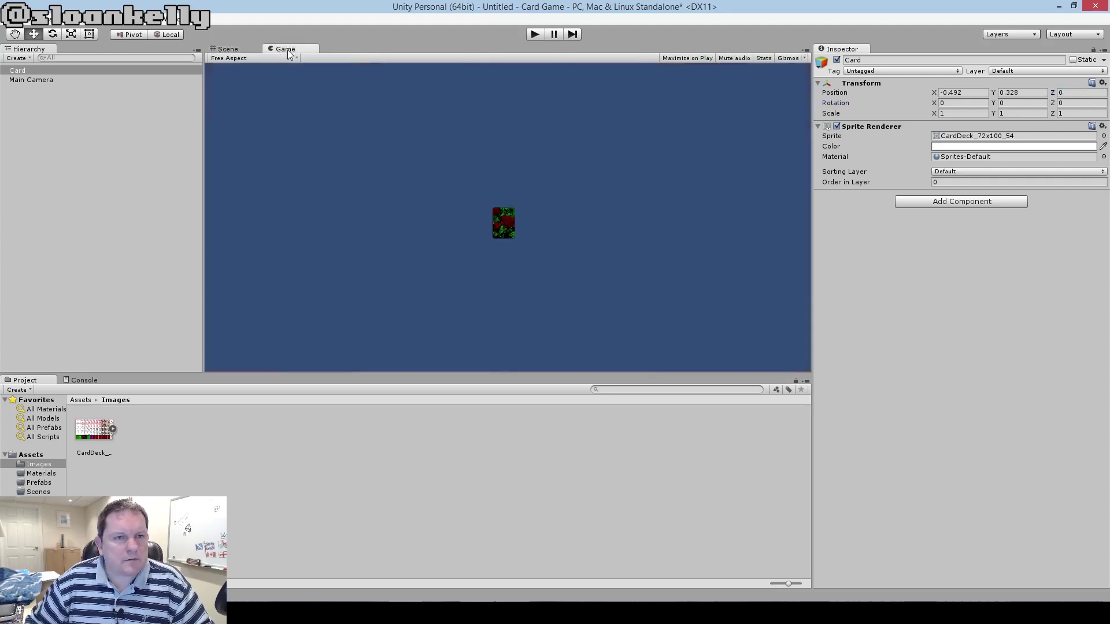
{"action": "left_click", "coordinate": [233, 48]}
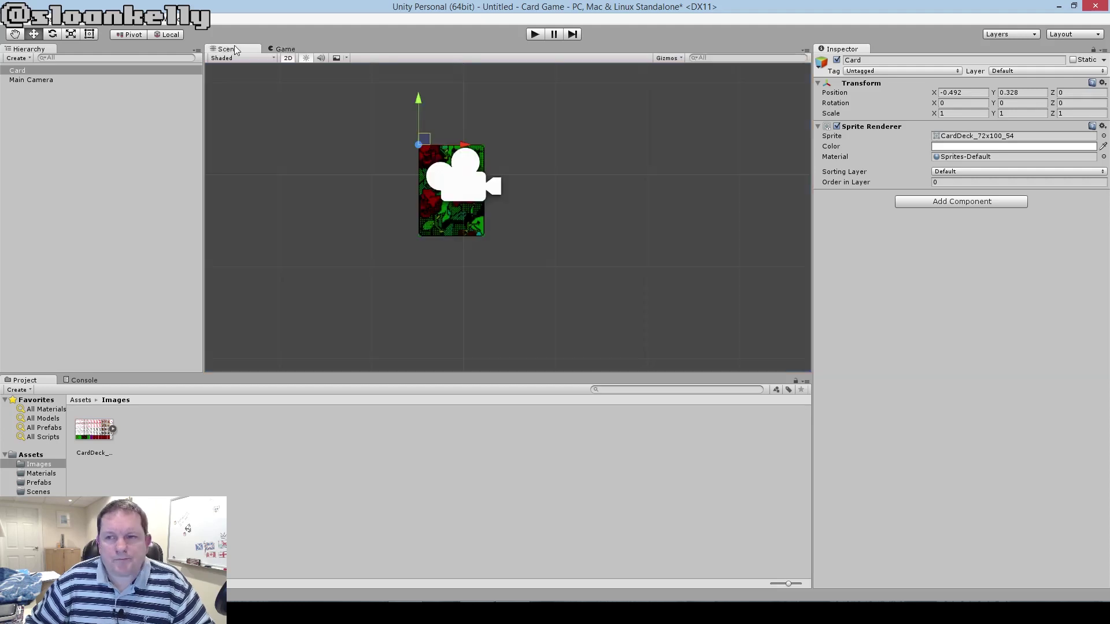
- Set the Card's X position to 0 and compare the centred card in Scene and Game views
{"action": "left_click", "coordinate": [978, 92]}
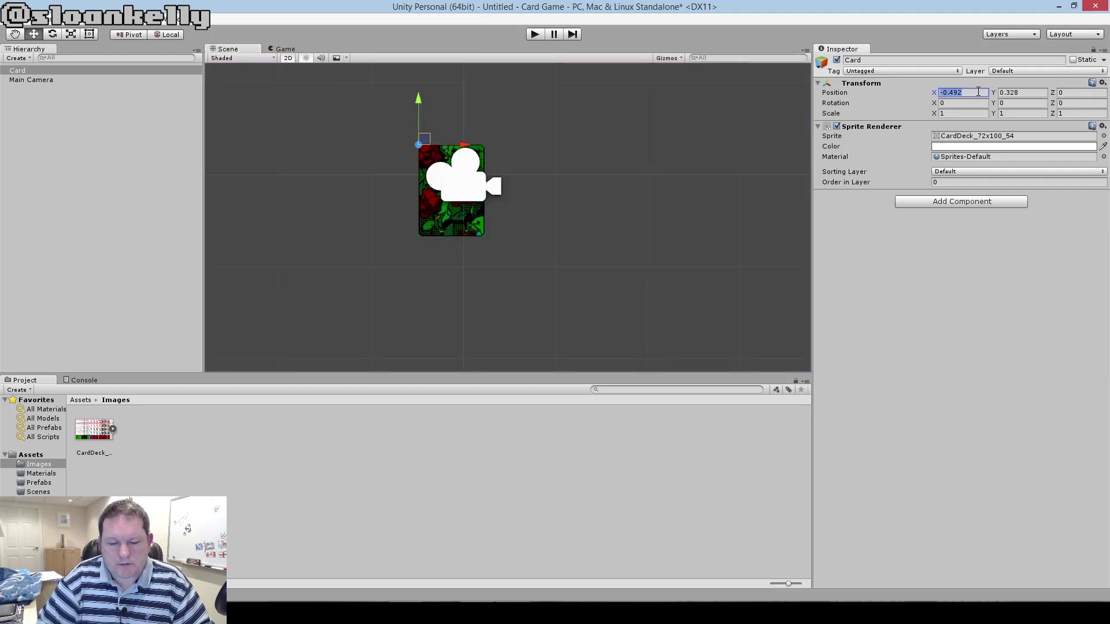
{"action": "type", "text": "0"}
{"action": "key", "text": "Tab"}
{"action": "type", "text": "0"}
{"action": "left_click", "coordinate": [286, 49]}
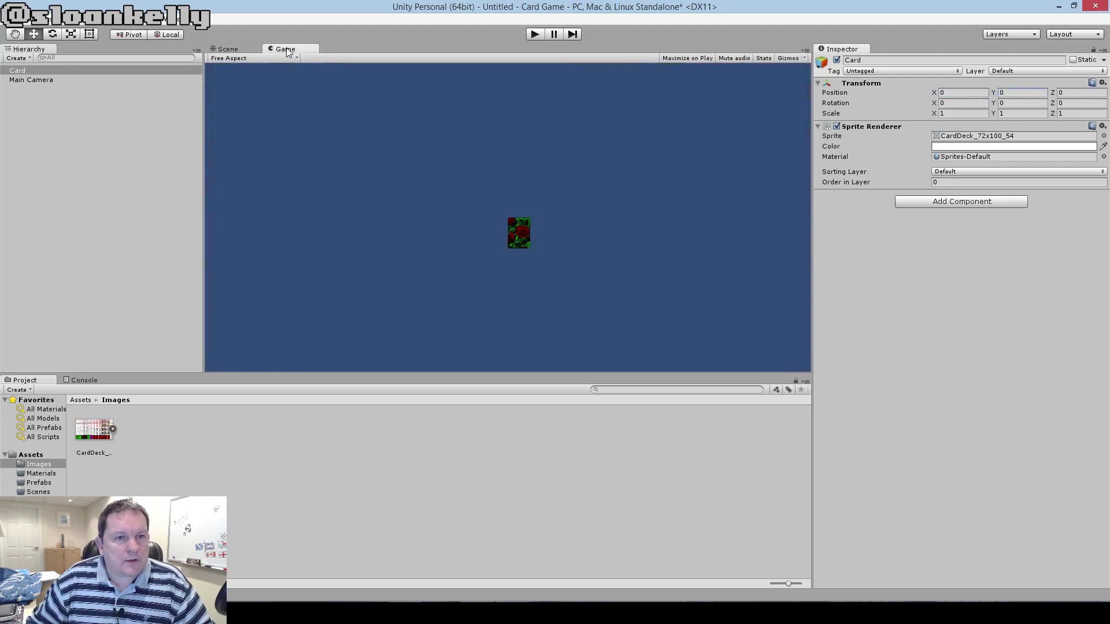
{"action": "left_click", "coordinate": [241, 49]}
{"action": "left_click", "coordinate": [294, 52]}
{"action": "left_click", "coordinate": [240, 50]}
{"action": "left_click", "coordinate": [278, 49]}
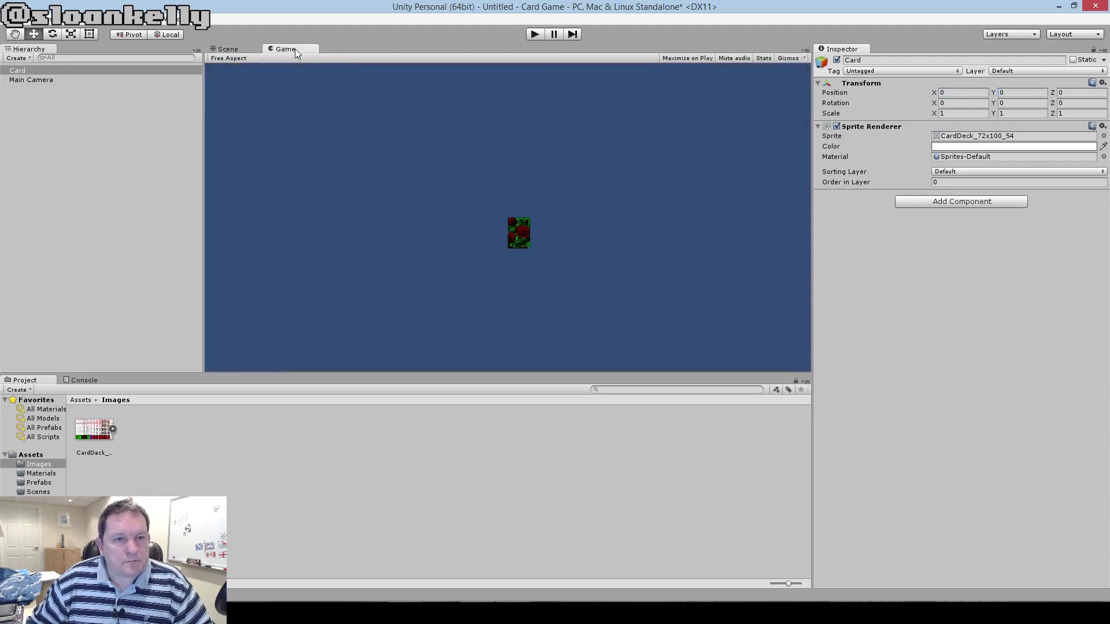
{"action": "left_click", "coordinate": [234, 49]}
{"action": "left_click", "coordinate": [286, 49]}
{"action": "left_click", "coordinate": [231, 49]}
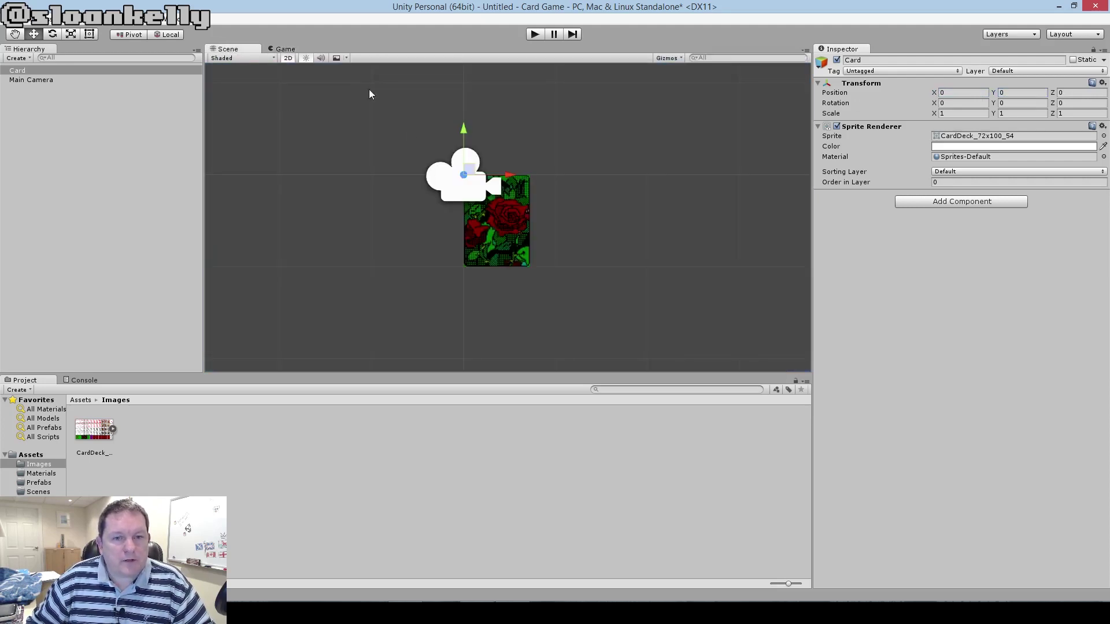
- Change the card deck texture's Pixels Per Unit to 72 and apply it
{"action": "left_click", "coordinate": [95, 425]}
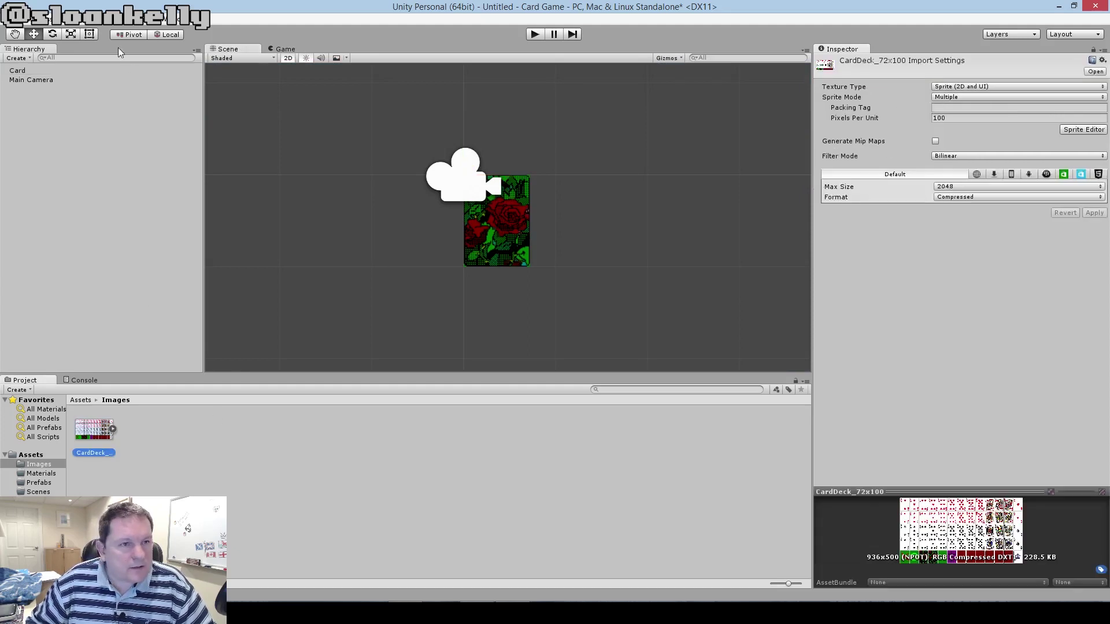
{"action": "left_click", "coordinate": [290, 50]}
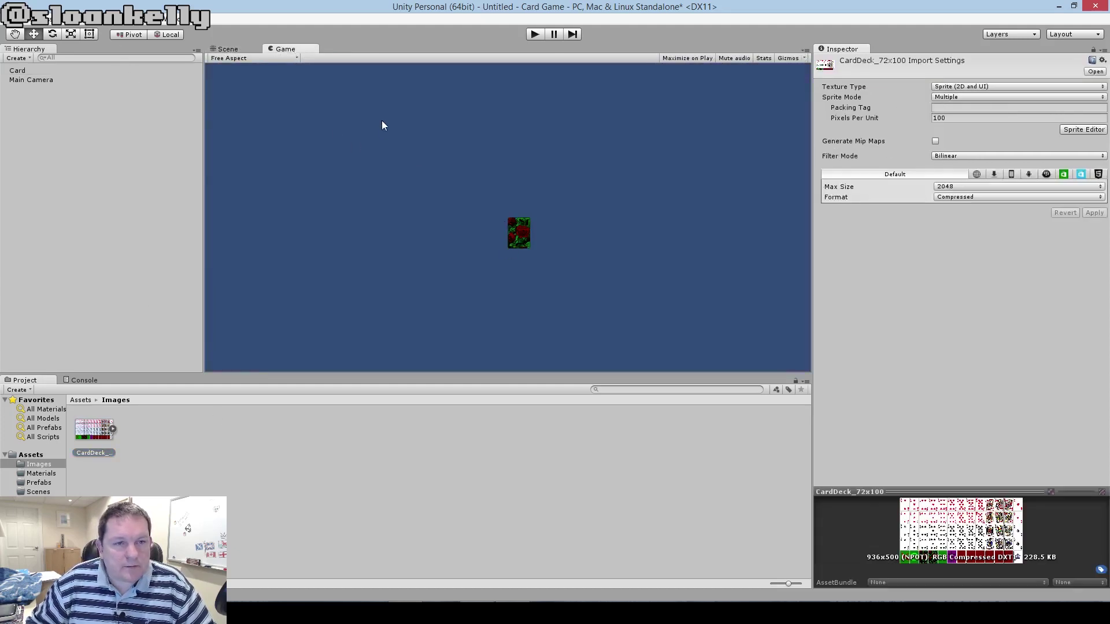
{"action": "left_click", "coordinate": [231, 50]}
{"action": "scroll", "coordinate": [523, 202], "scroll_direction": "up", "scroll_amount": 3}
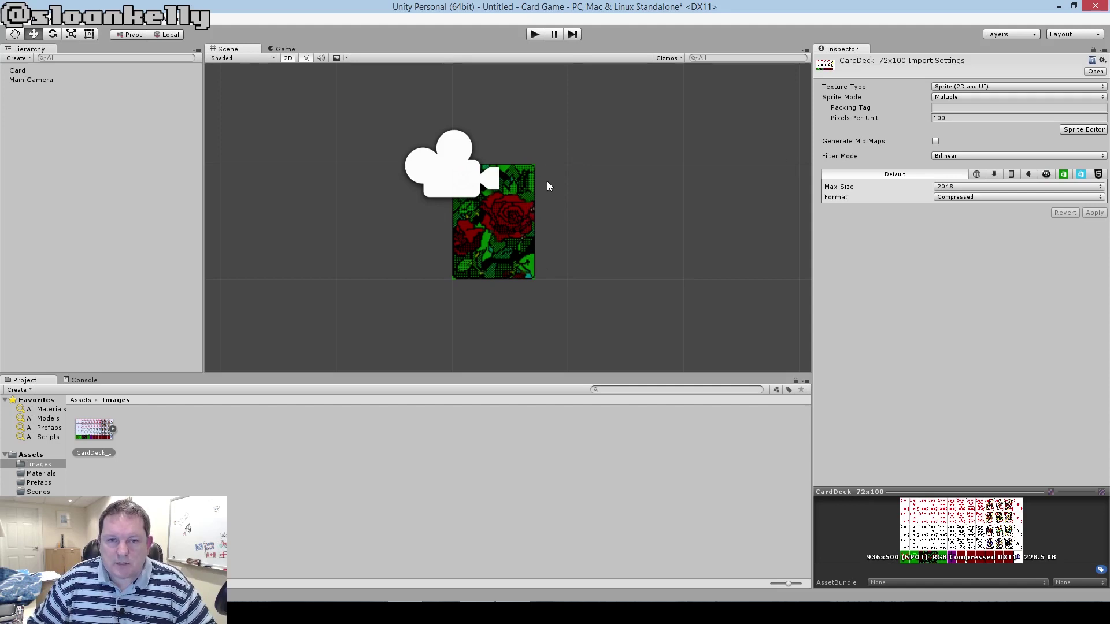
{"action": "left_click", "coordinate": [986, 118]}
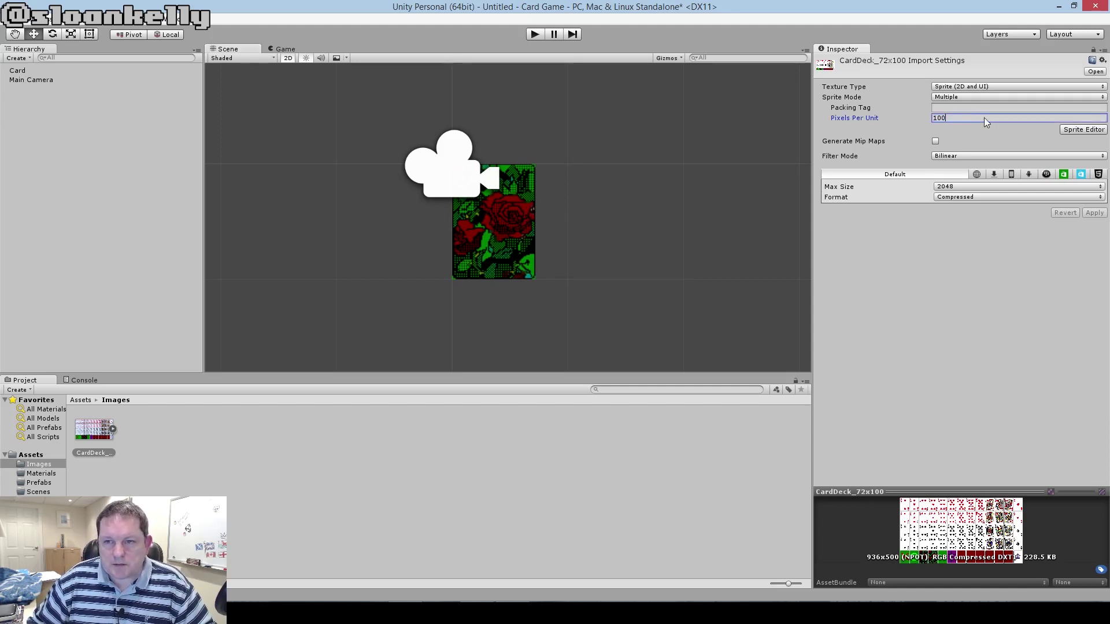
{"action": "double_click", "coordinate": [985, 118]}
{"action": "type", "text": "72"}
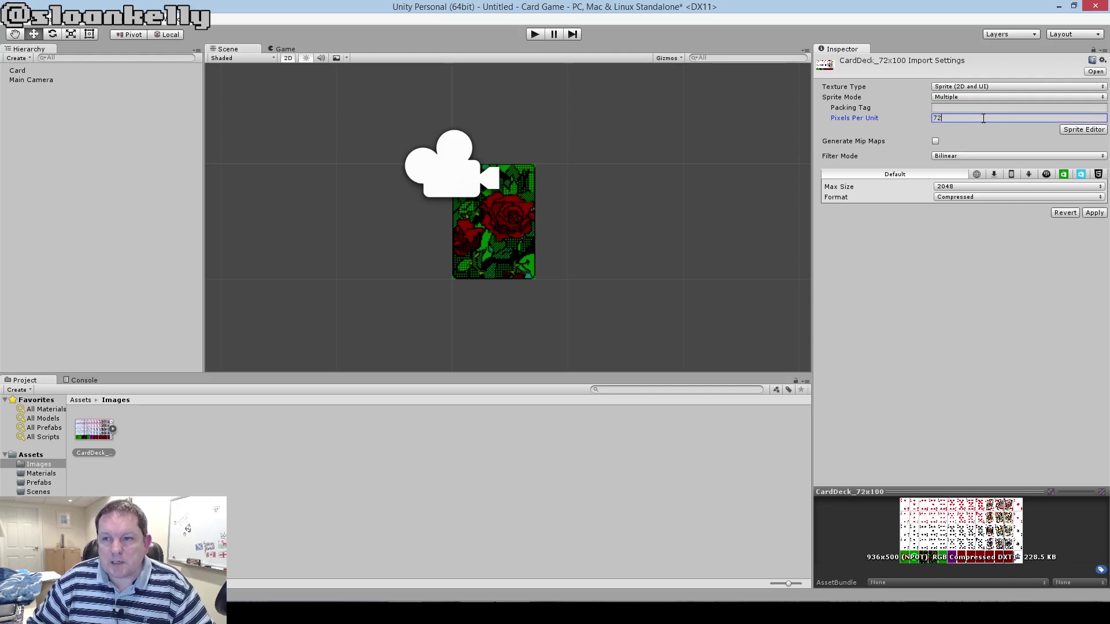
{"action": "left_click", "coordinate": [1094, 213]}
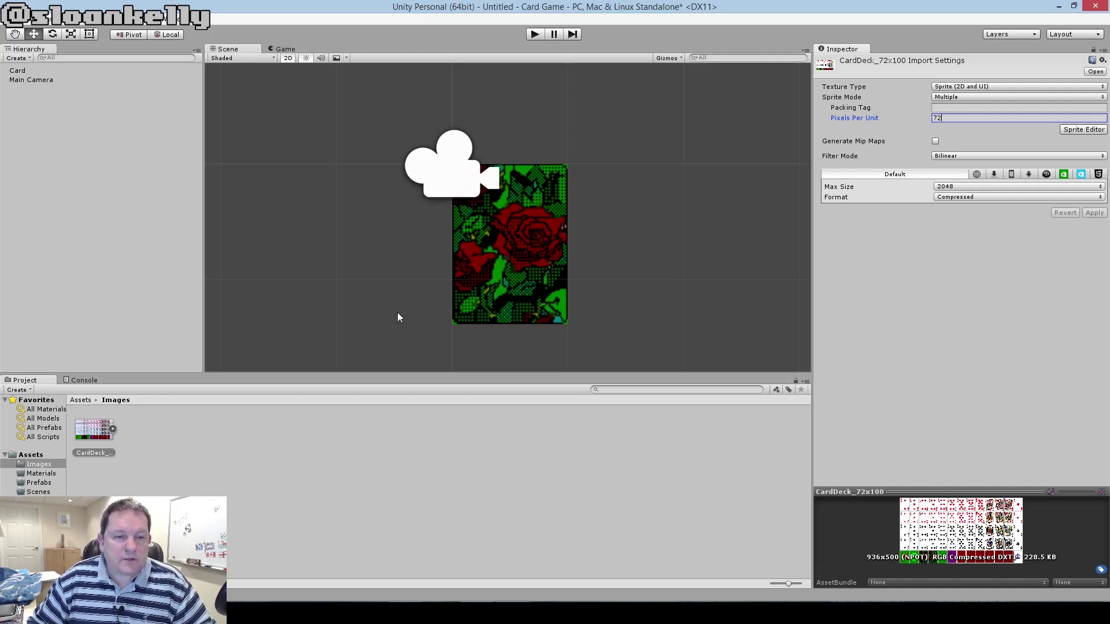
- Check the sprite slices and the 72 value, then reselect the Card in the scene
{"action": "left_click", "coordinate": [113, 429]}
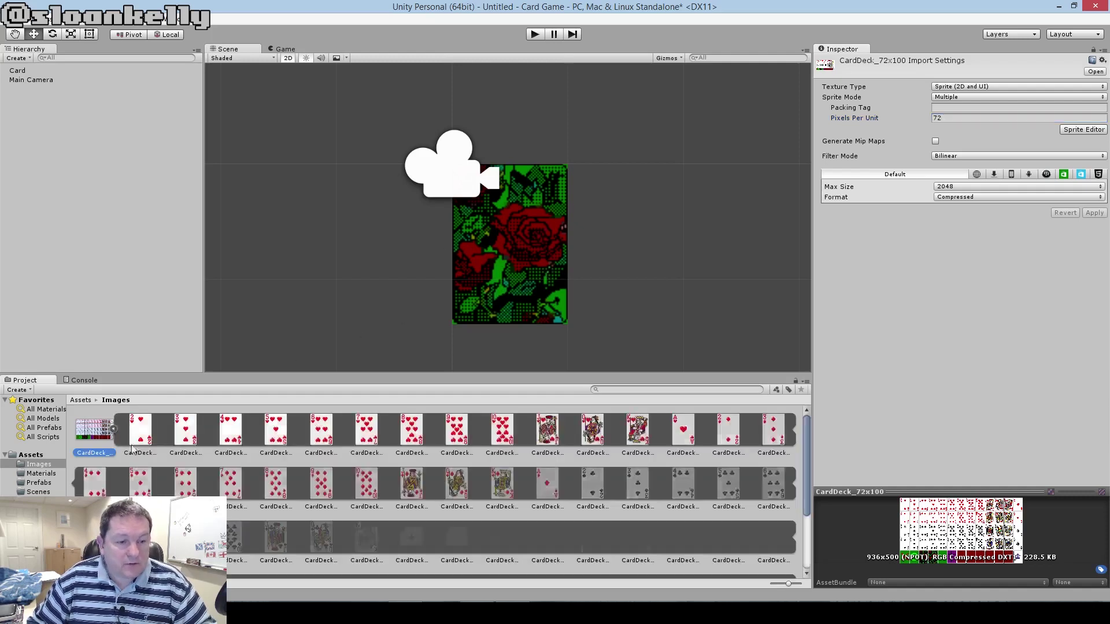
{"action": "left_click", "coordinate": [113, 430]}
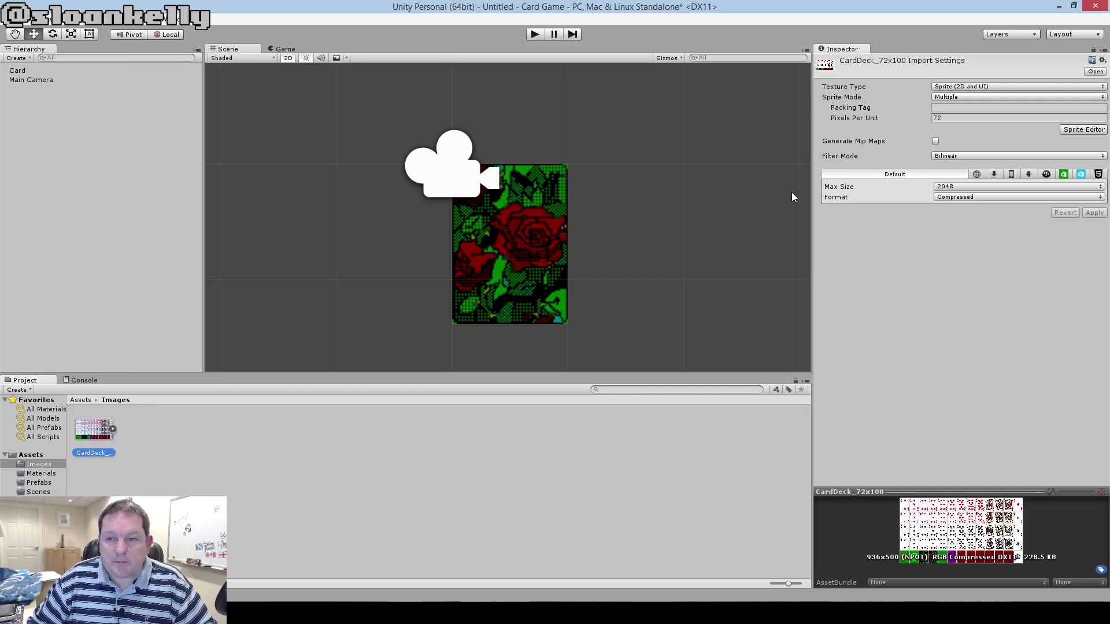
{"action": "left_click", "coordinate": [951, 118]}
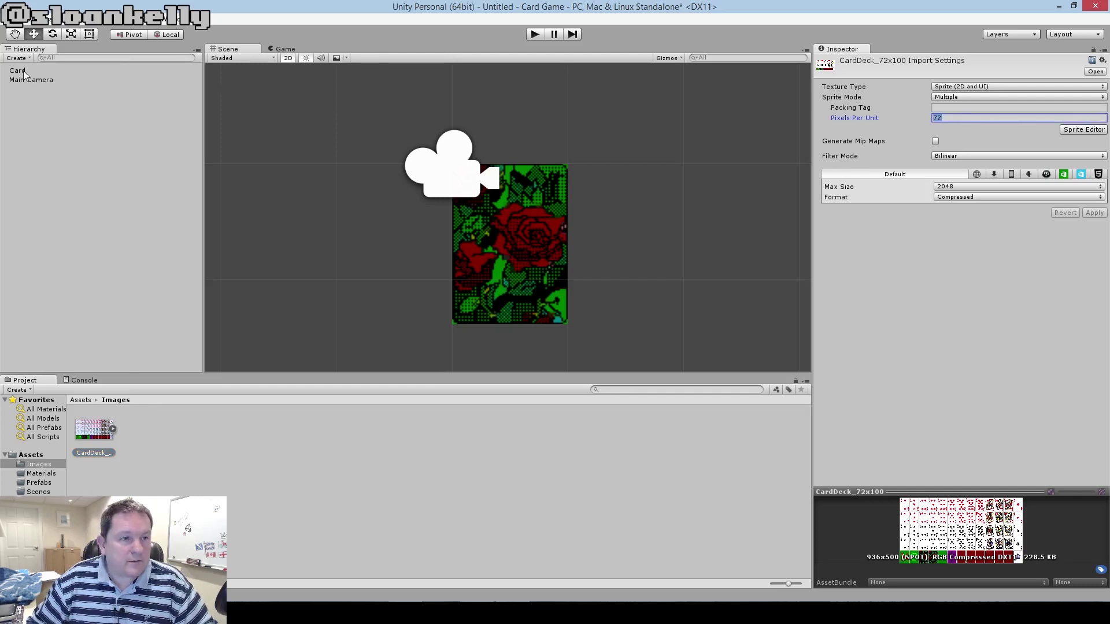
{"action": "left_click", "coordinate": [504, 235]}
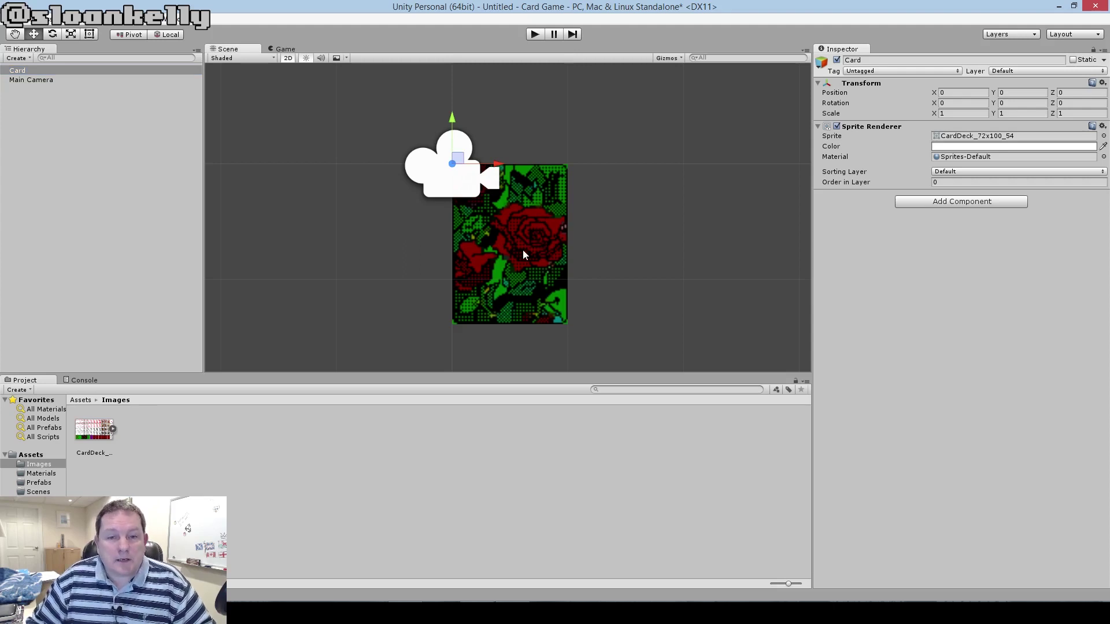
- Create a new material named PreserveEdges in the Materials folder
{"action": "left_click", "coordinate": [49, 472]}
{"action": "right_click", "coordinate": [139, 450]}
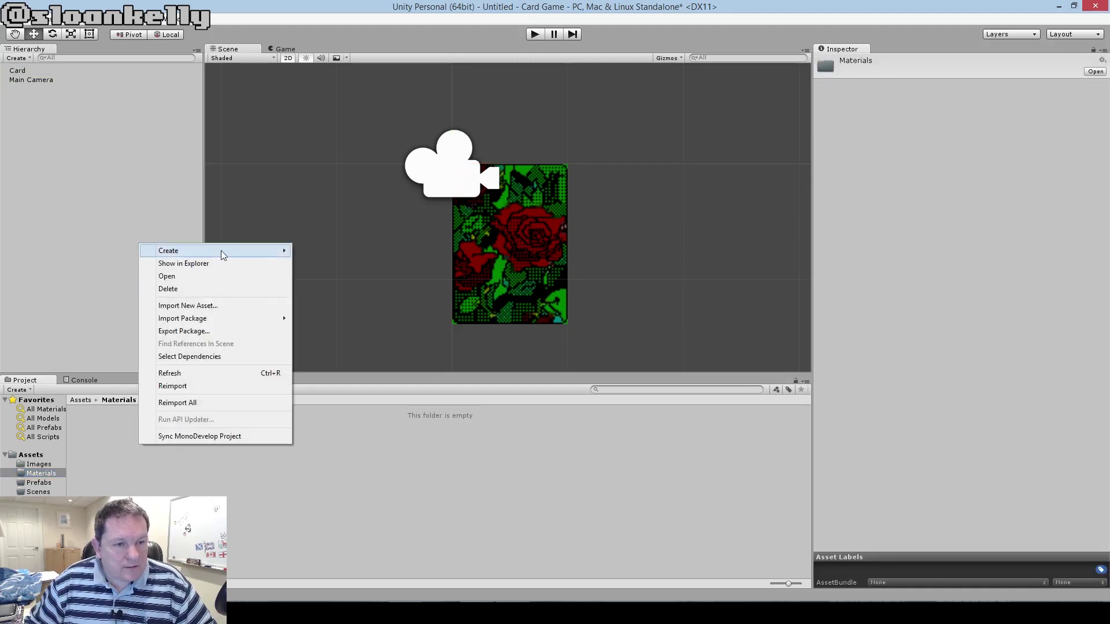
{"action": "mouse_move", "coordinate": [221, 251]}
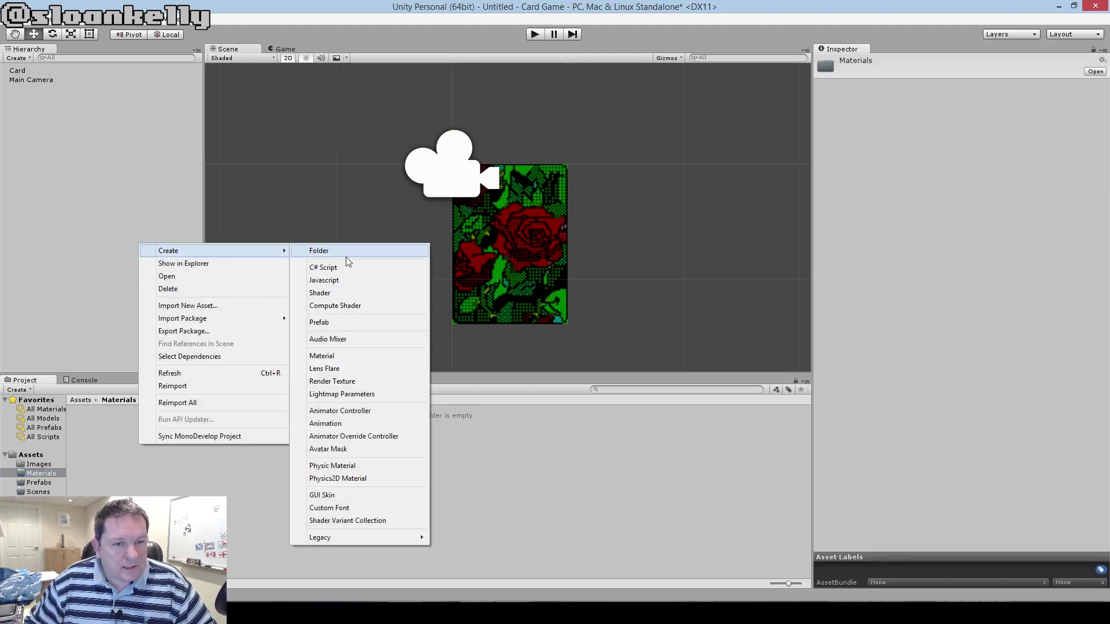
{"action": "left_click", "coordinate": [345, 356]}
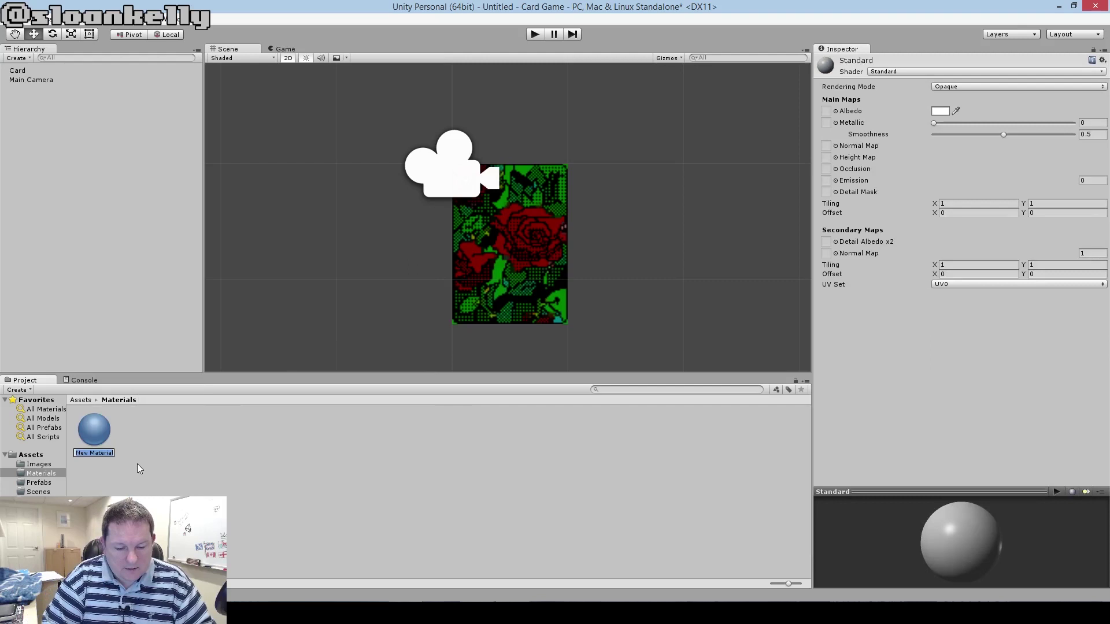
{"action": "type", "text": "Preserve"}
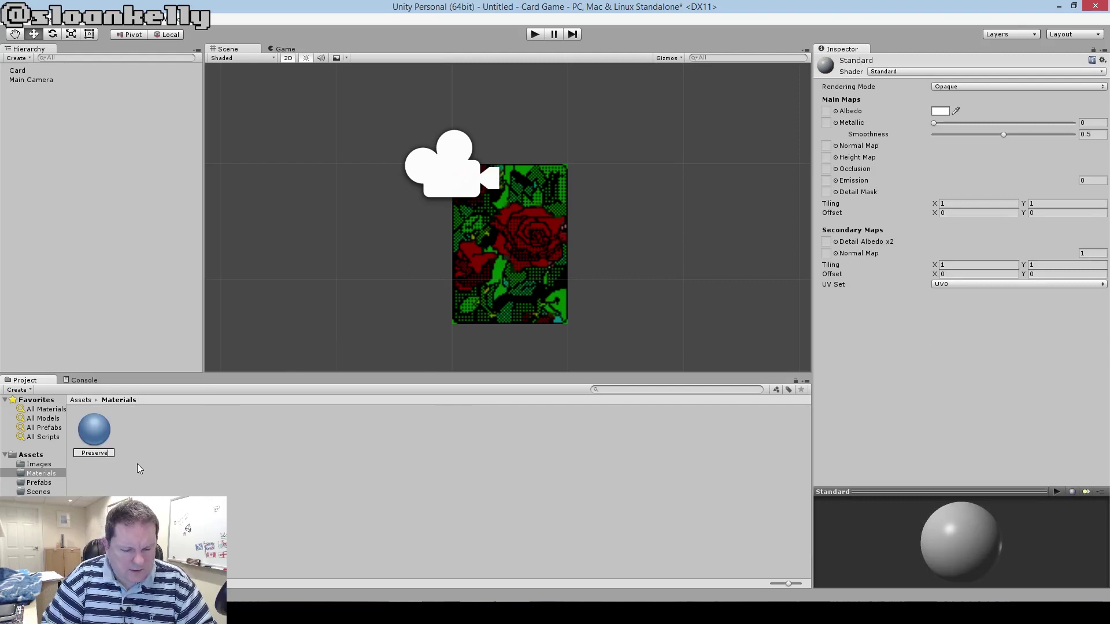
{"action": "type", "text": "Edges"}
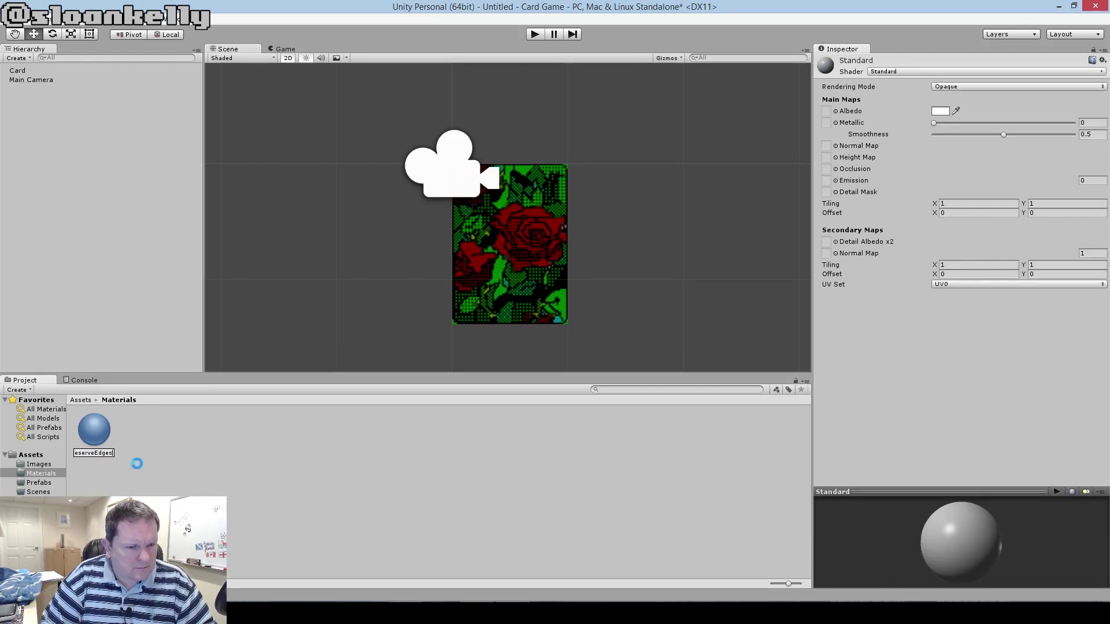
{"action": "key", "text": "Return"}
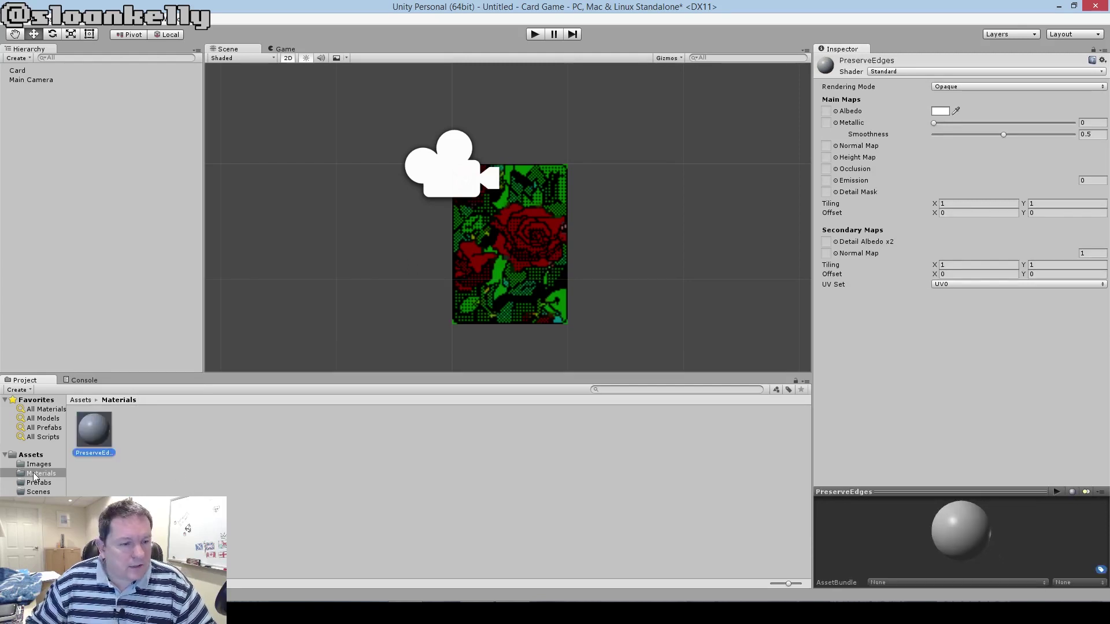
- Assign PreserveEdges to the Card's Sprite Renderer and set its shader to Sprites/Default
{"action": "left_click", "coordinate": [18, 70]}
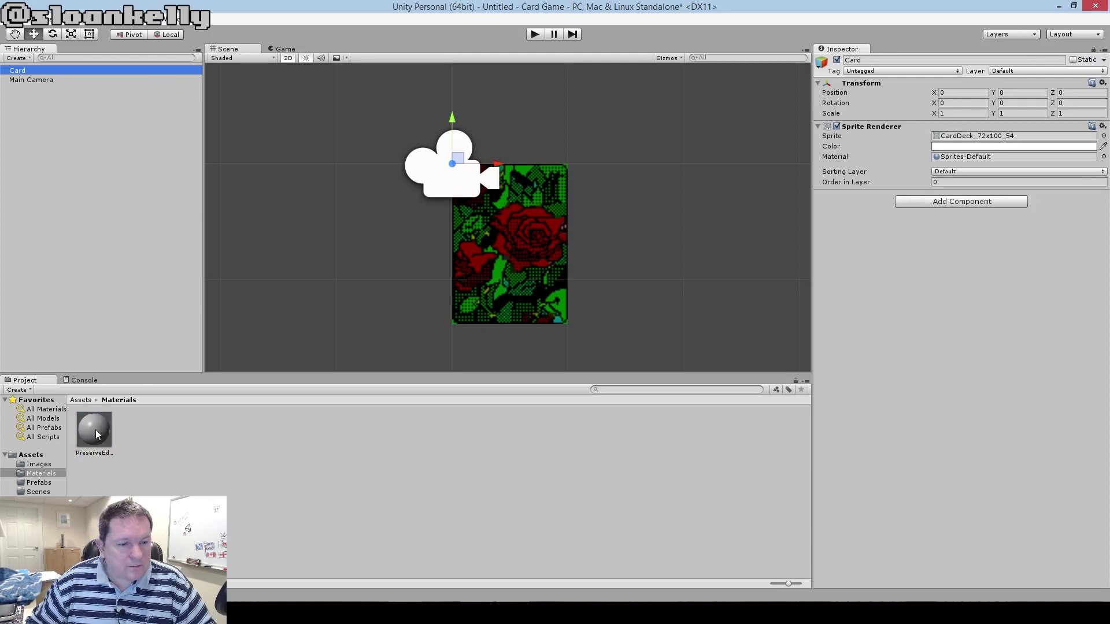
{"action": "left_click_drag", "start_coordinate": [96, 431], "coordinate": [951, 159]}
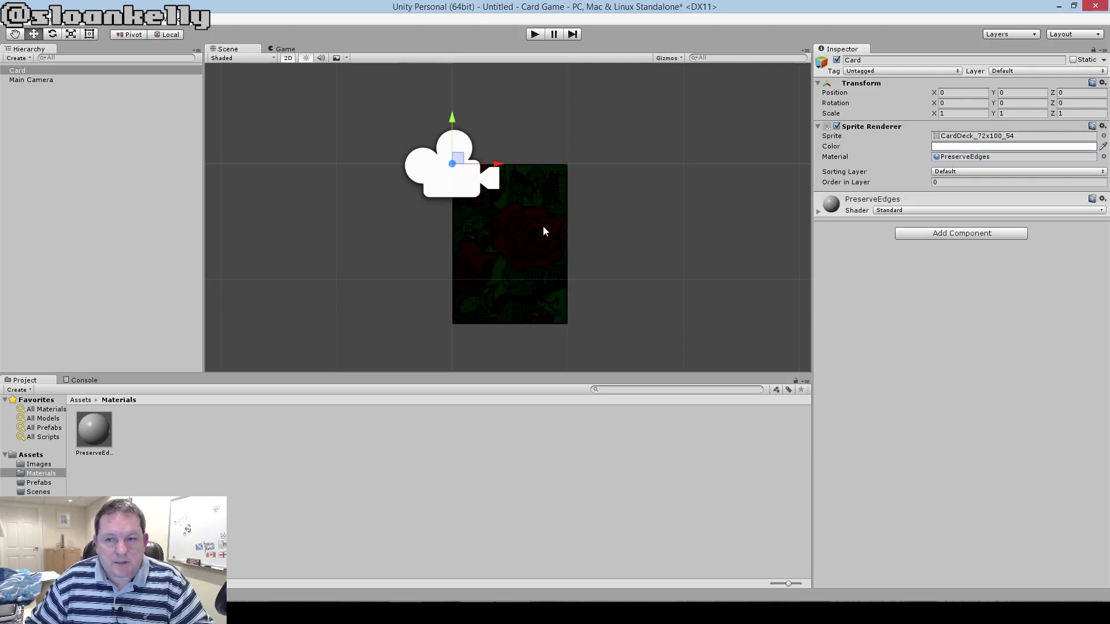
{"action": "left_click", "coordinate": [818, 212]}
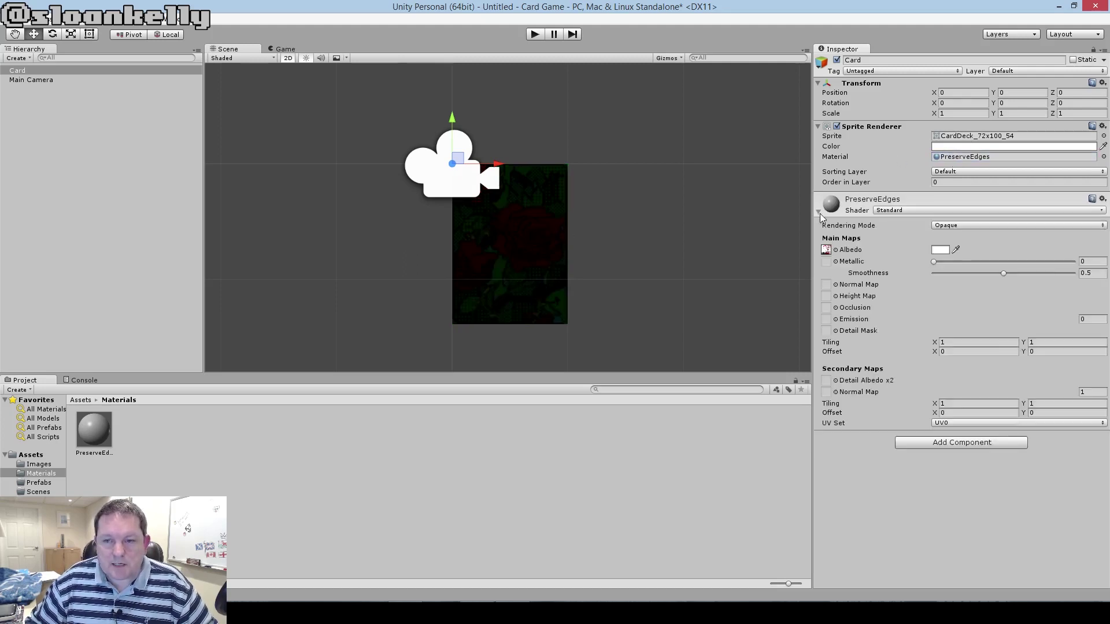
{"action": "left_click", "coordinate": [903, 211]}
{"action": "mouse_move", "coordinate": [981, 328]}
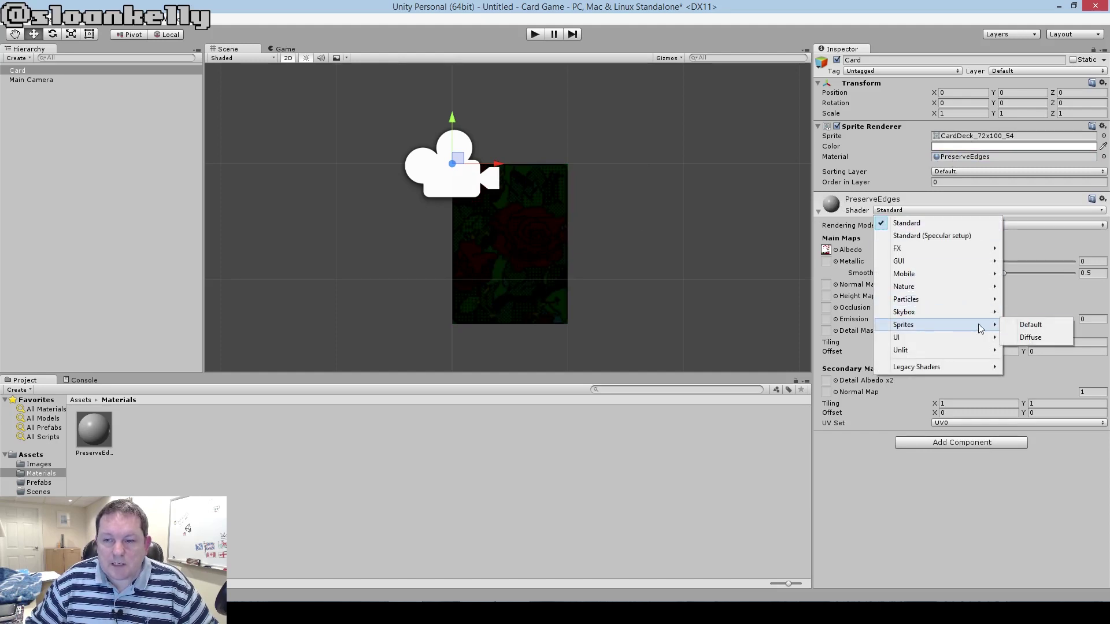
{"action": "left_click", "coordinate": [1038, 327]}
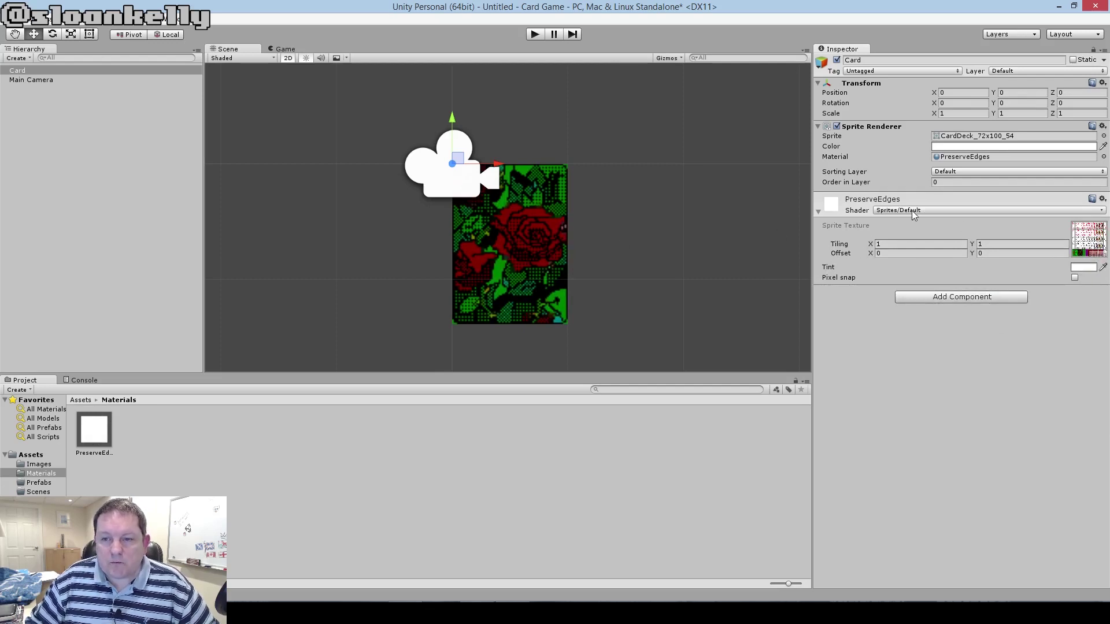
- Turn on Pixel snap, toggling it several times to compare the card edges
{"action": "left_click", "coordinate": [1074, 278]}
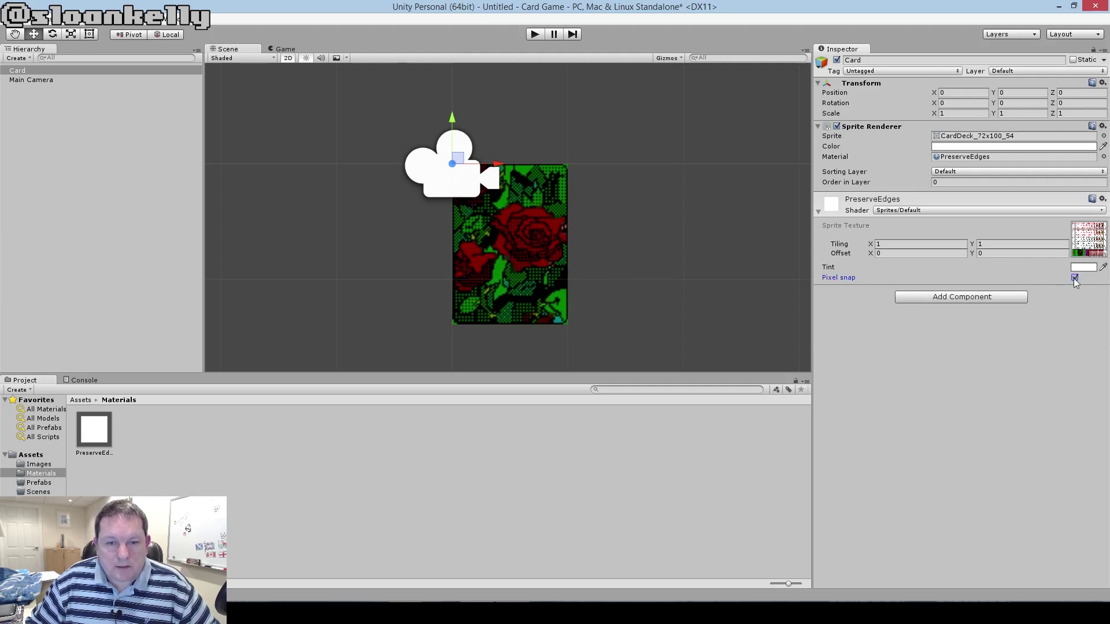
{"action": "left_click", "coordinate": [1074, 278]}
{"action": "left_click", "coordinate": [1074, 279]}
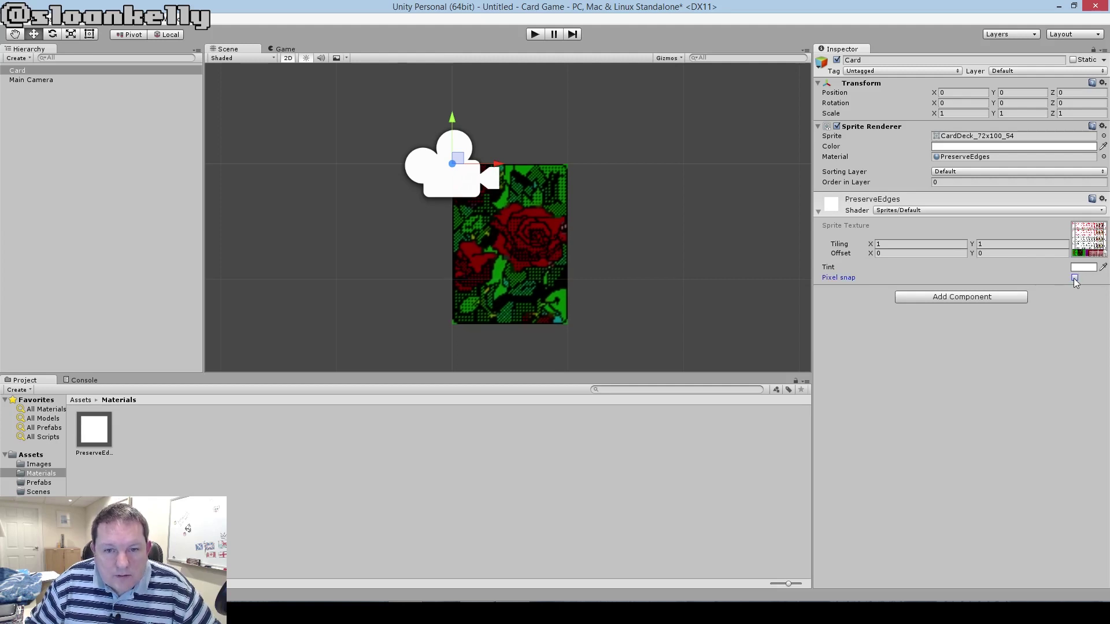
{"action": "left_click", "coordinate": [1074, 278]}
{"action": "left_click", "coordinate": [1074, 278]}
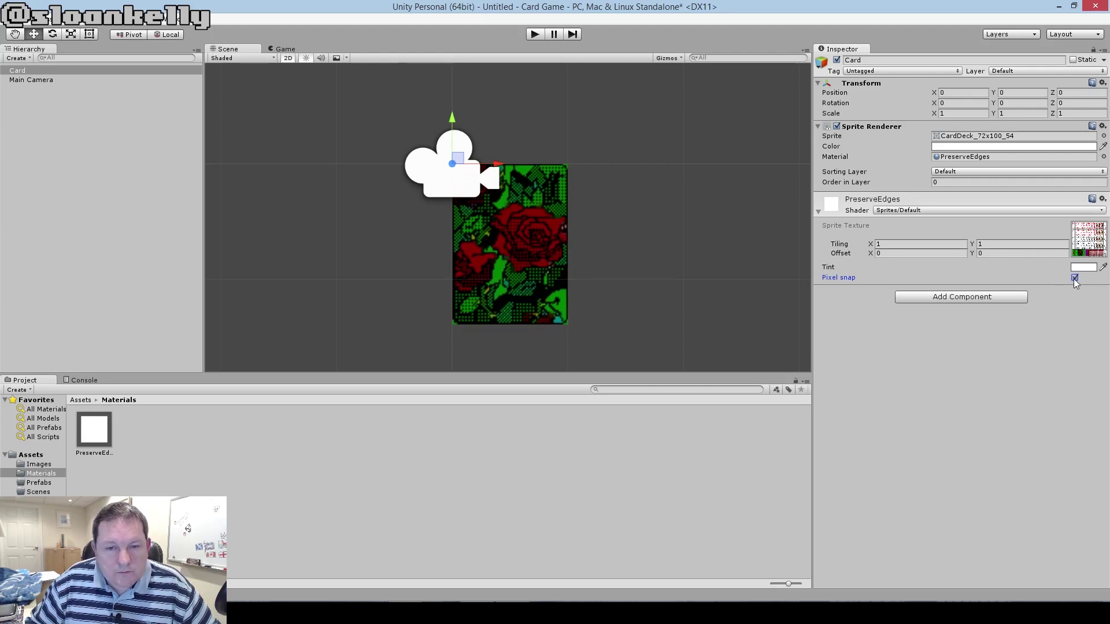
{"action": "left_click", "coordinate": [1074, 278]}
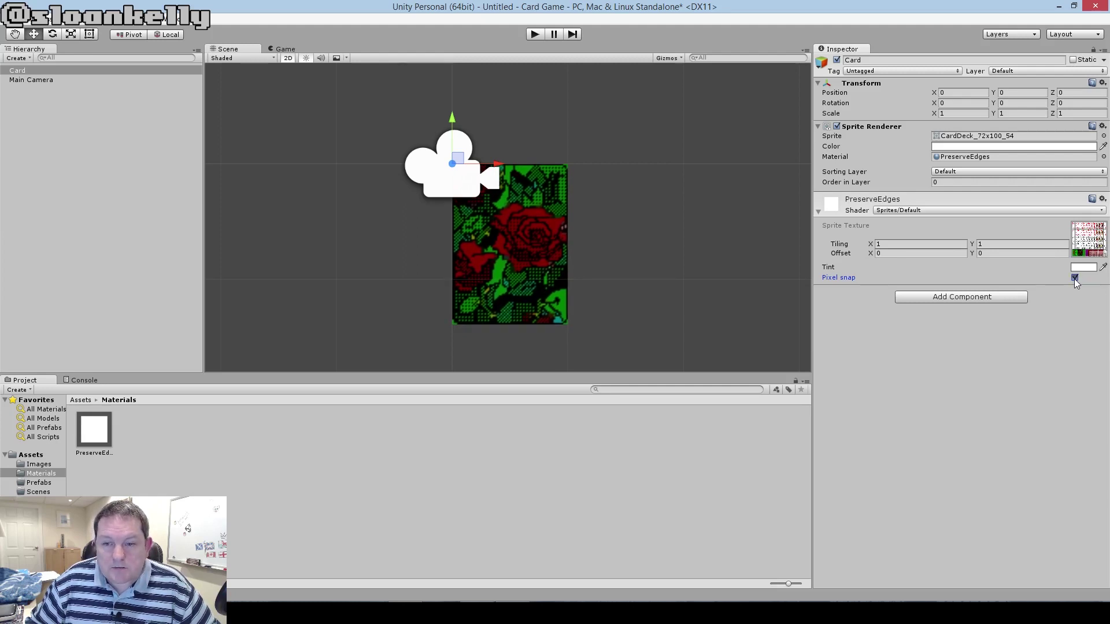
{"action": "left_click", "coordinate": [1074, 279]}
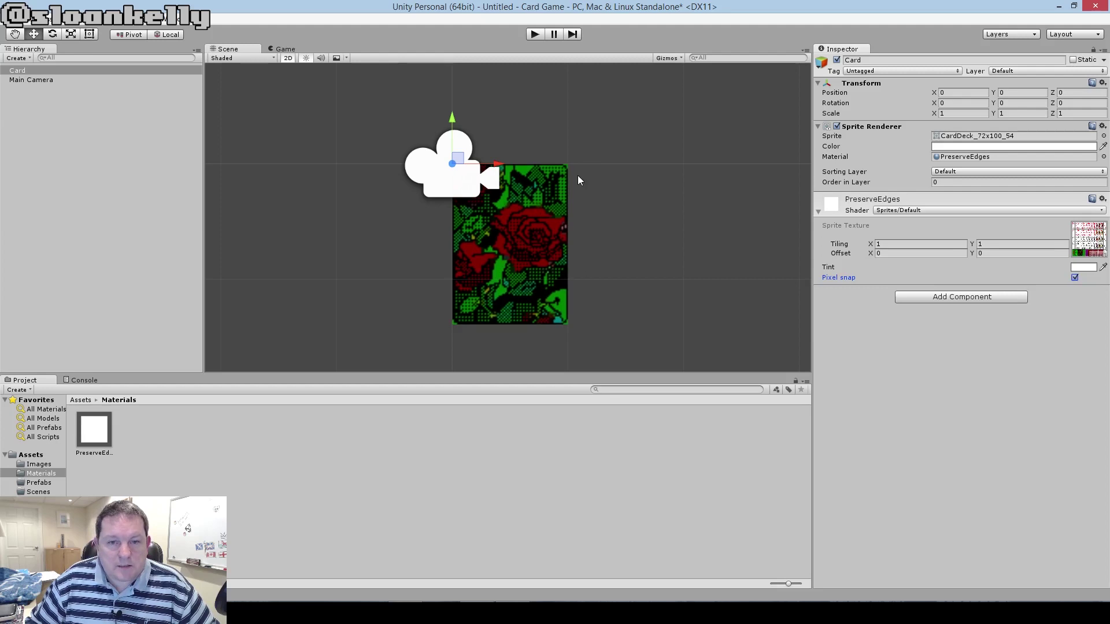